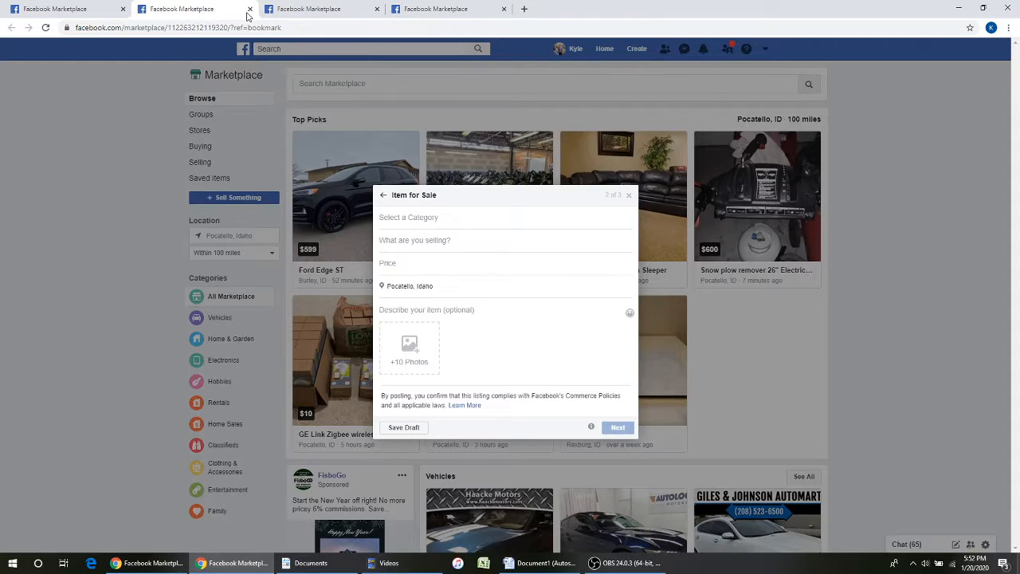
click(249, 9)
- Close the duplicate Marketplace tabs, leaving each page and discarding the unsaved sale listing
click(562, 88)
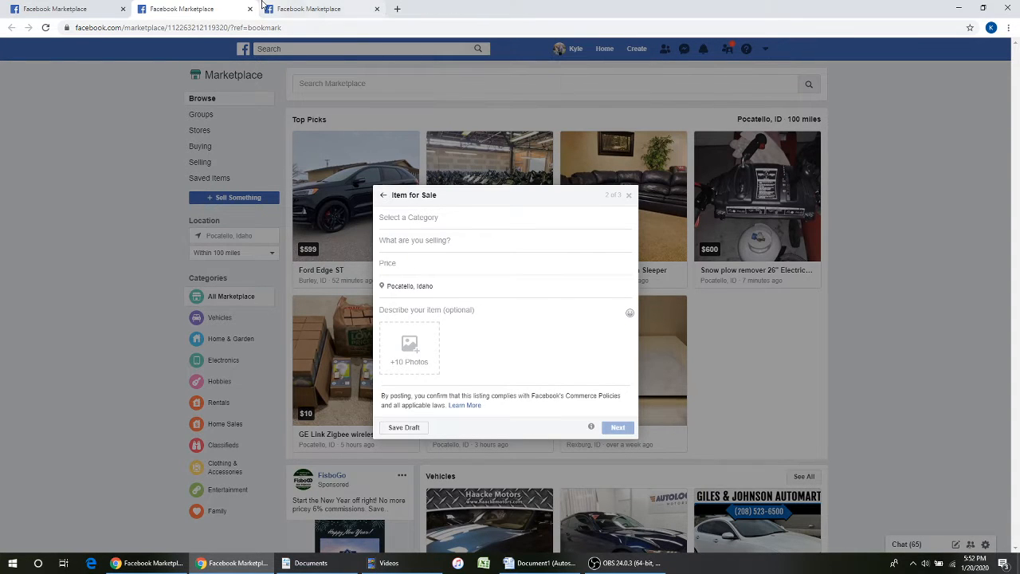
click(249, 9)
click(560, 87)
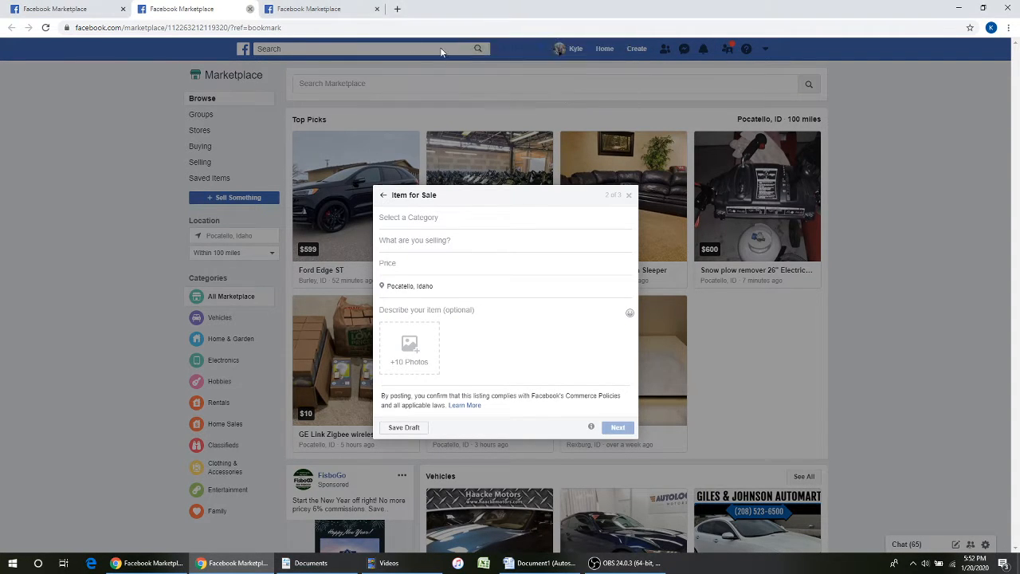
click(250, 9)
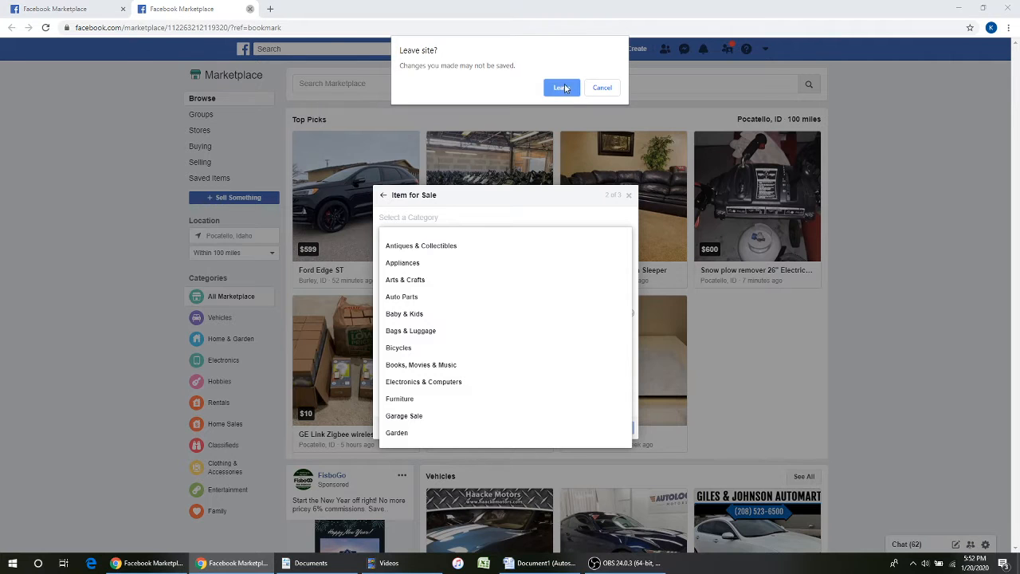
click(562, 88)
click(213, 29)
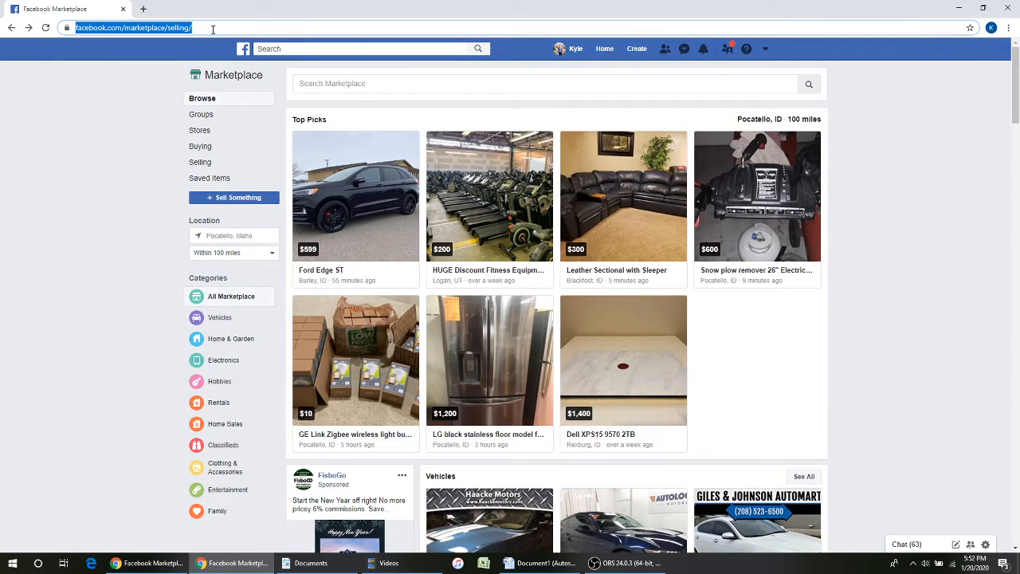
- Go to craigslist.org and log out from the account page
text(craig)
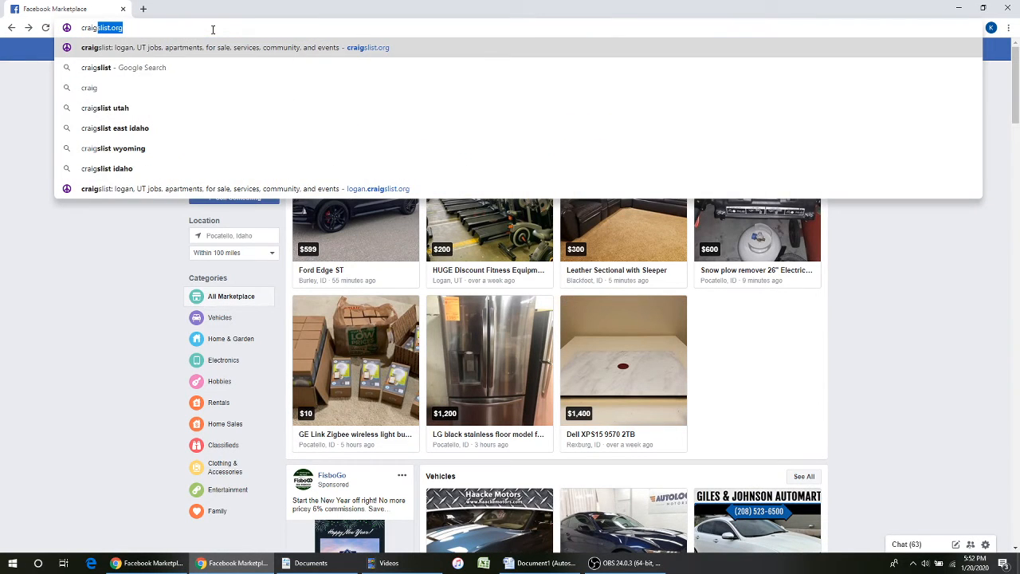
key(Return)
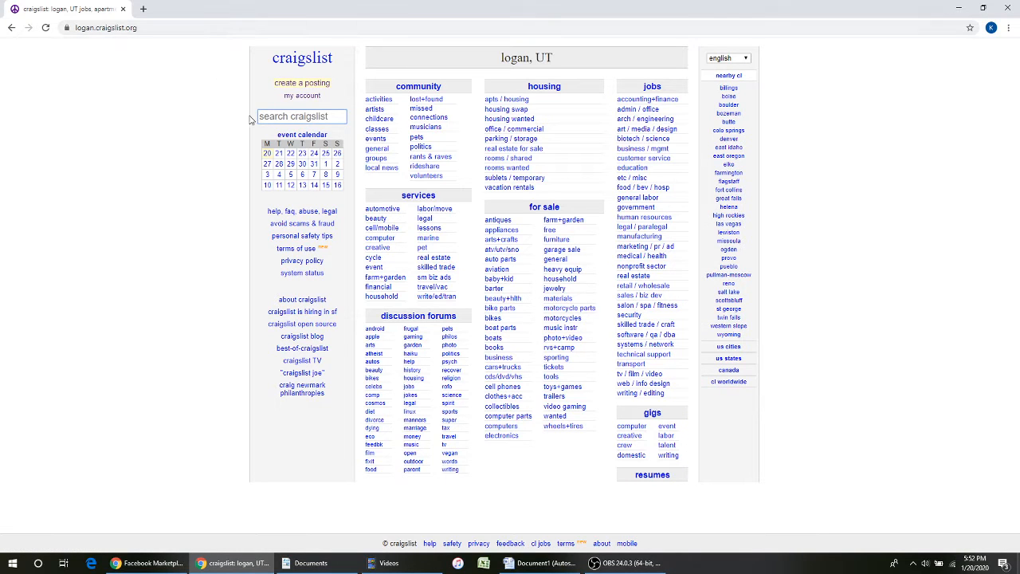
click(312, 96)
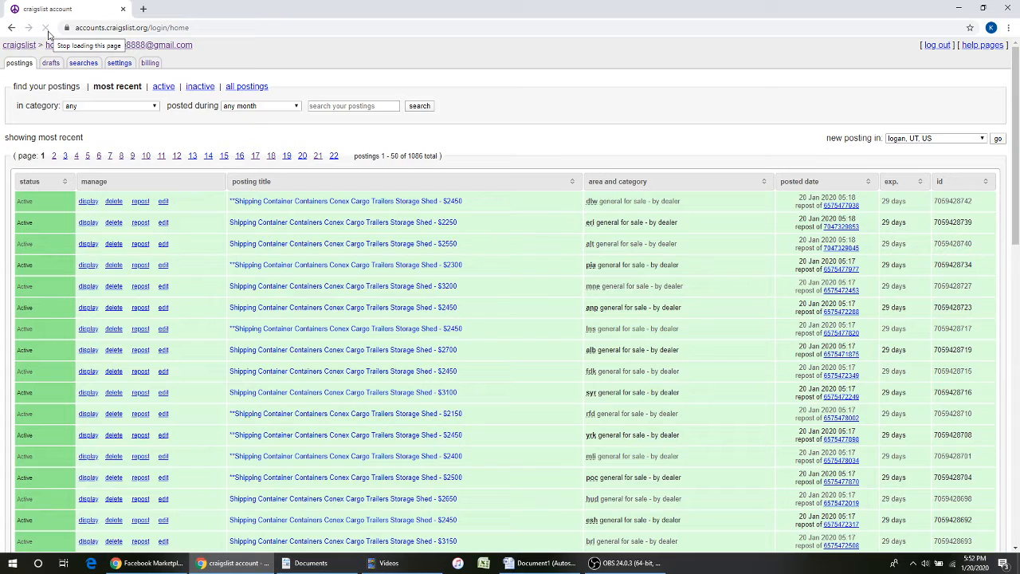
click(12, 27)
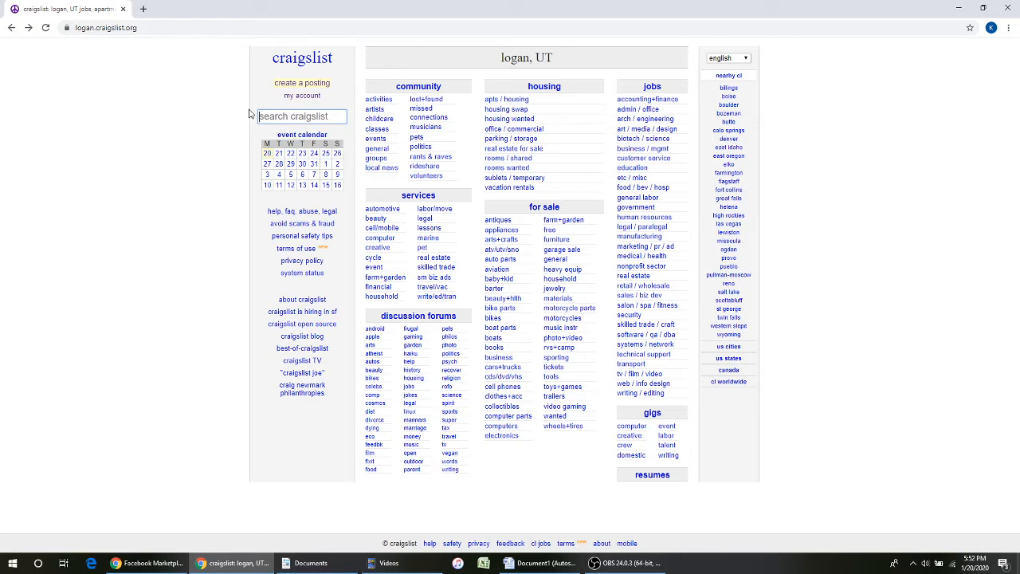
click(309, 97)
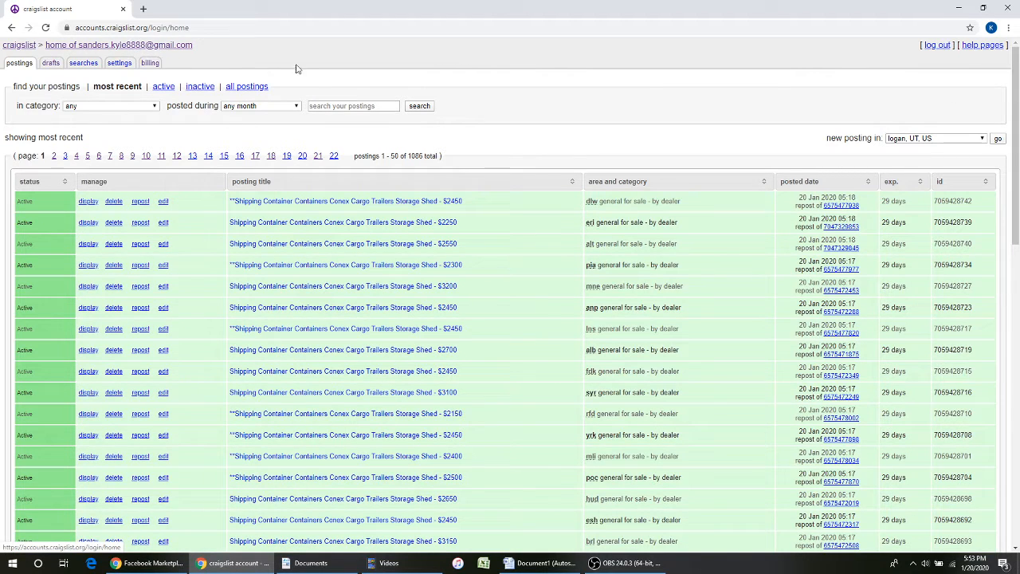
click(945, 46)
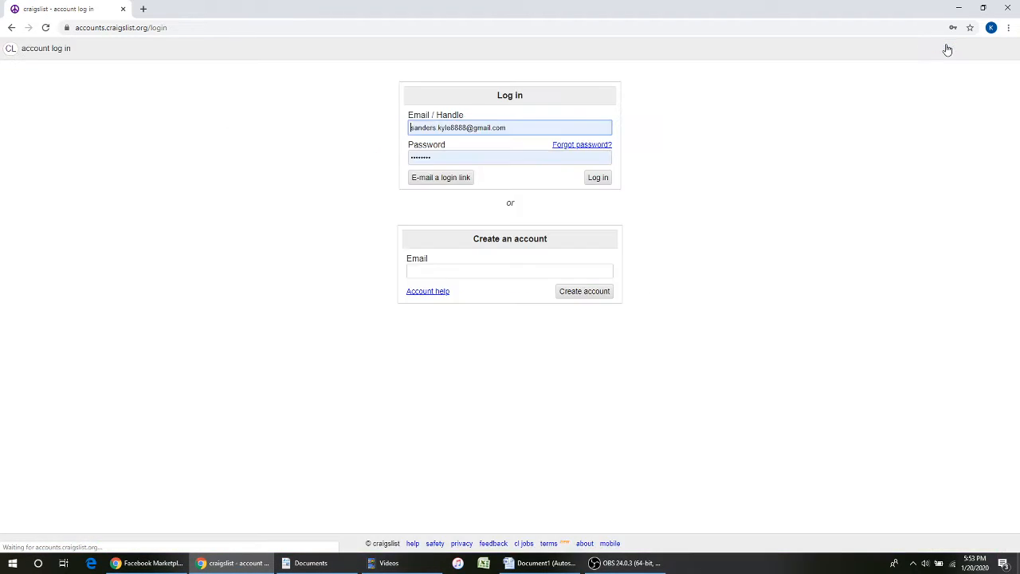
- Reload craigslist.org to land on the logan, UT home page
click(147, 31)
text(crai)
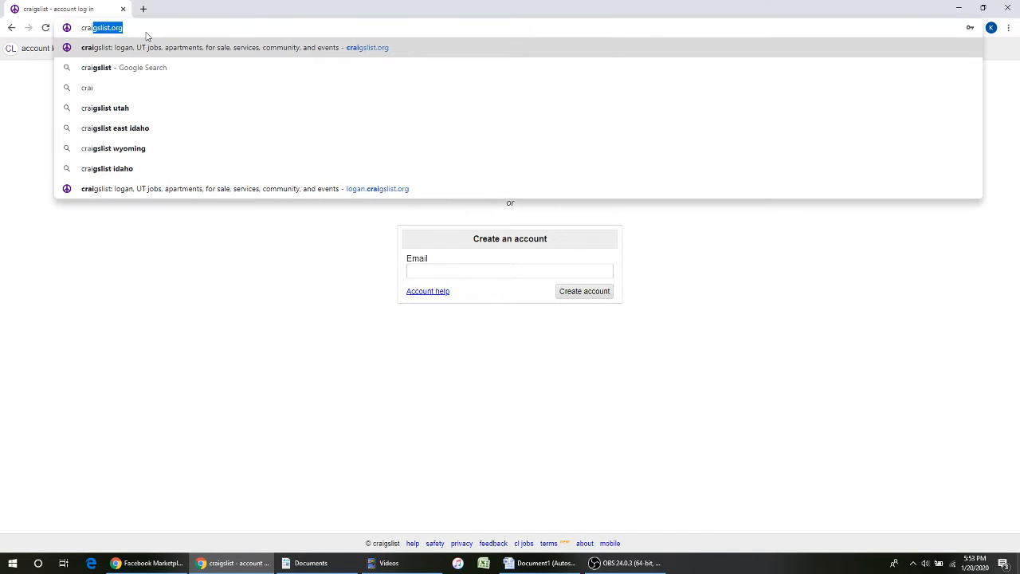
key(Return)
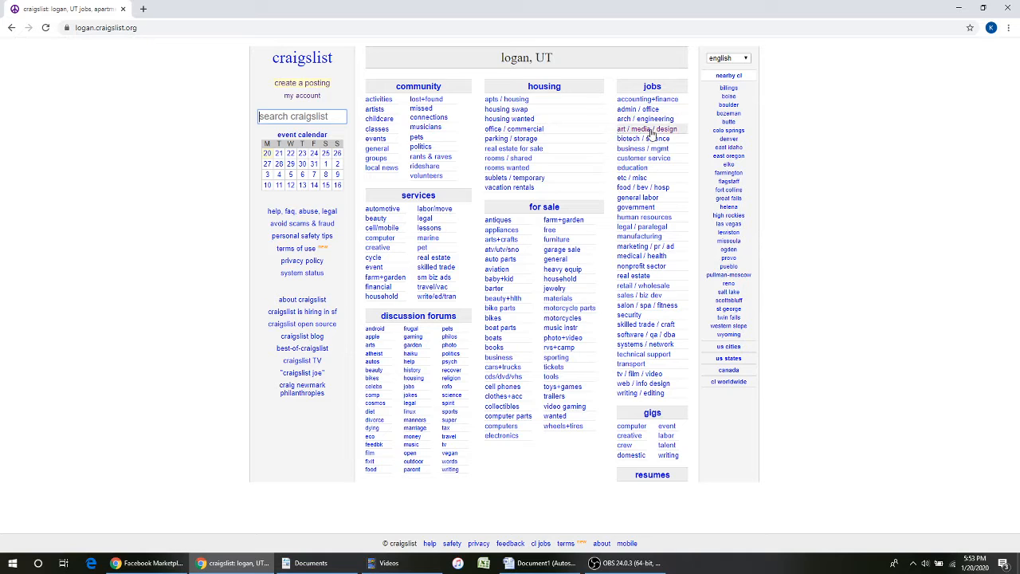
- Open the east idaho site, preview the for-sale-by-dealer categories, and return to its home page
click(732, 147)
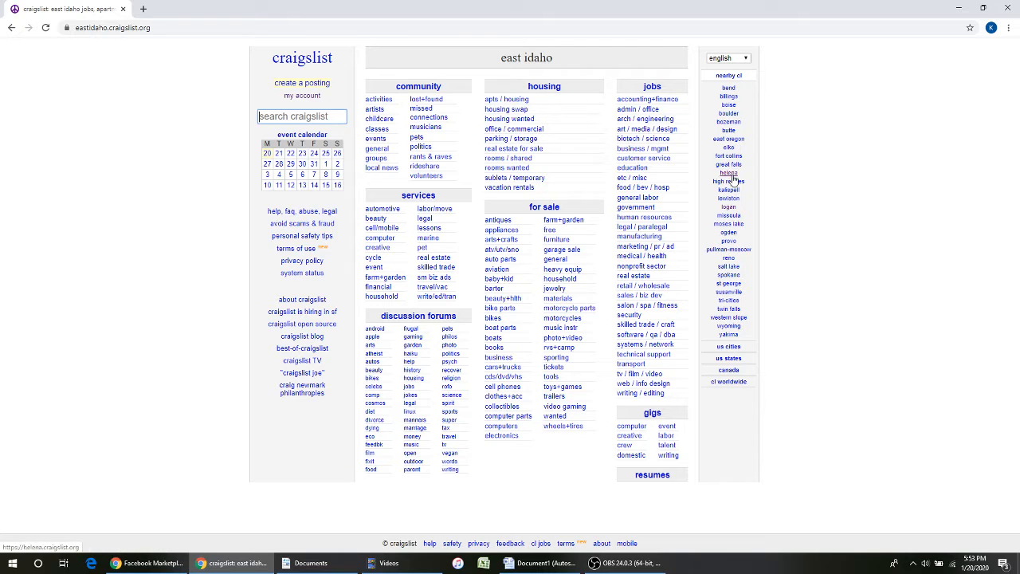
click(301, 85)
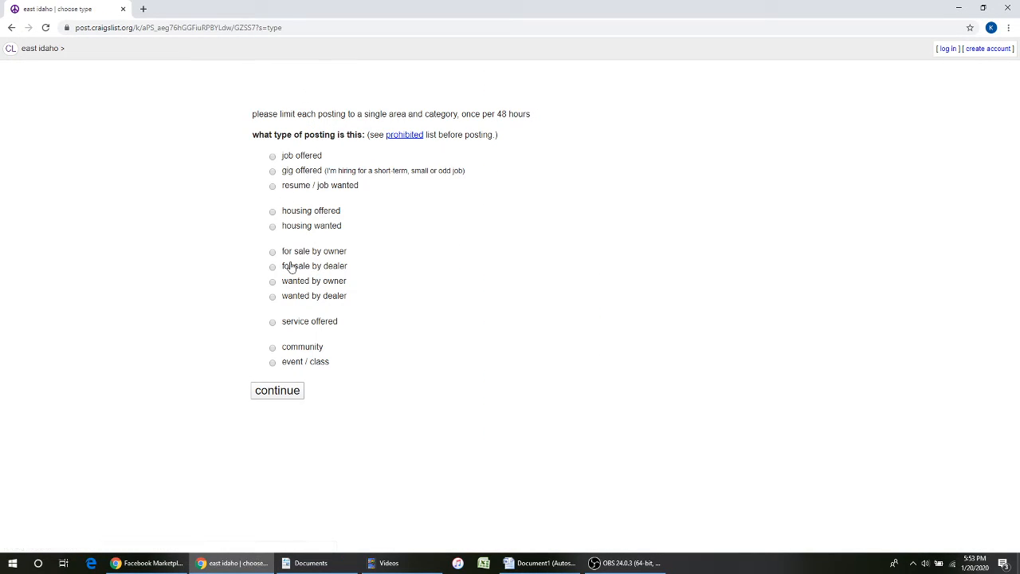
click(289, 266)
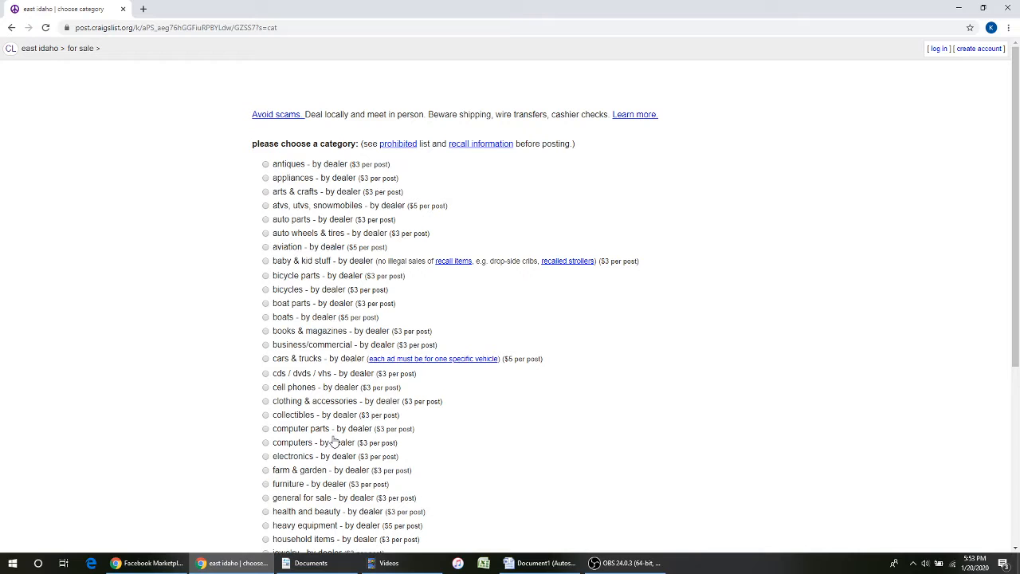
click(10, 49)
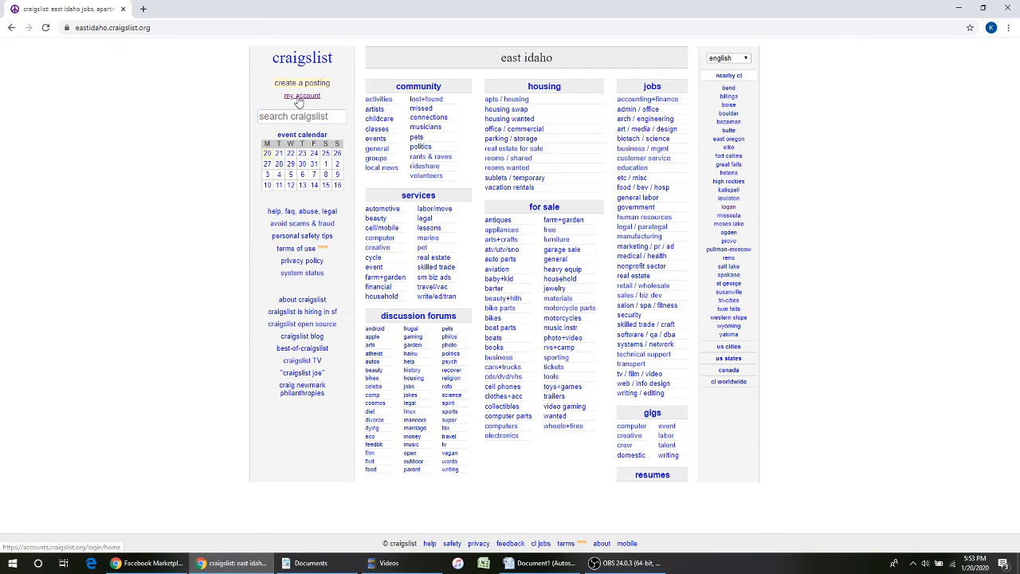
- Log in with the saved credentials, then expand the full US states list on the east idaho page
click(301, 96)
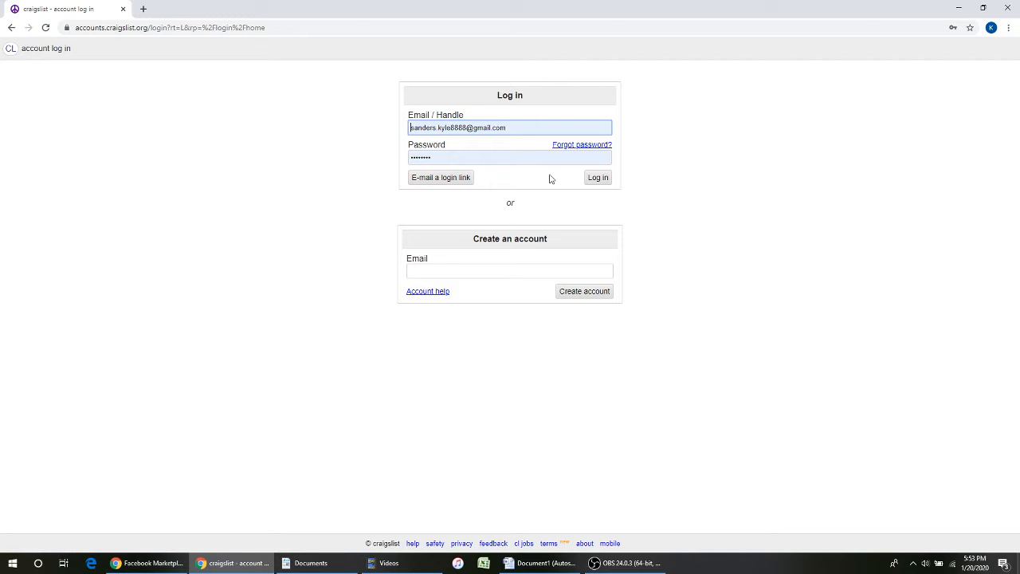
click(599, 179)
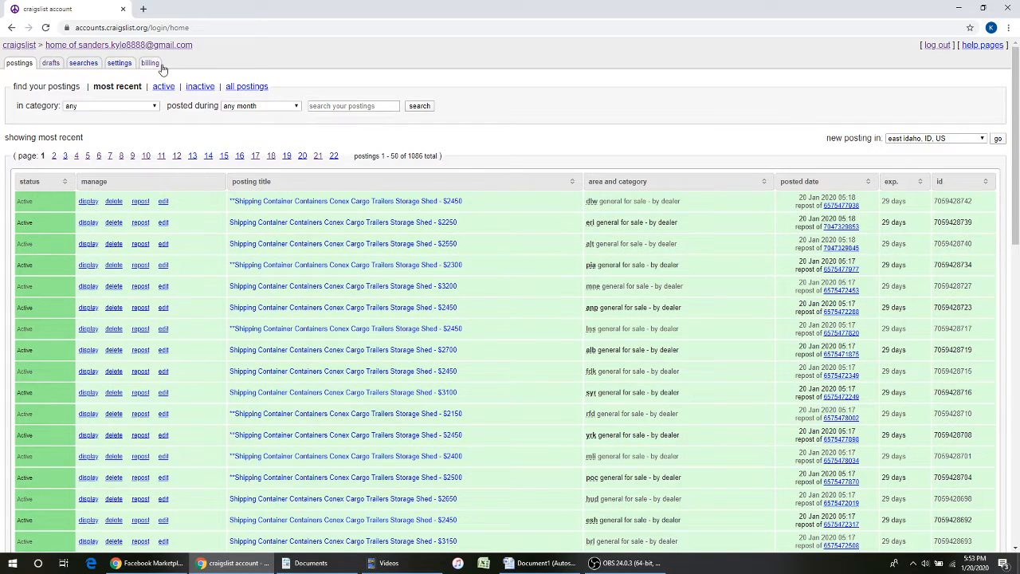
click(24, 45)
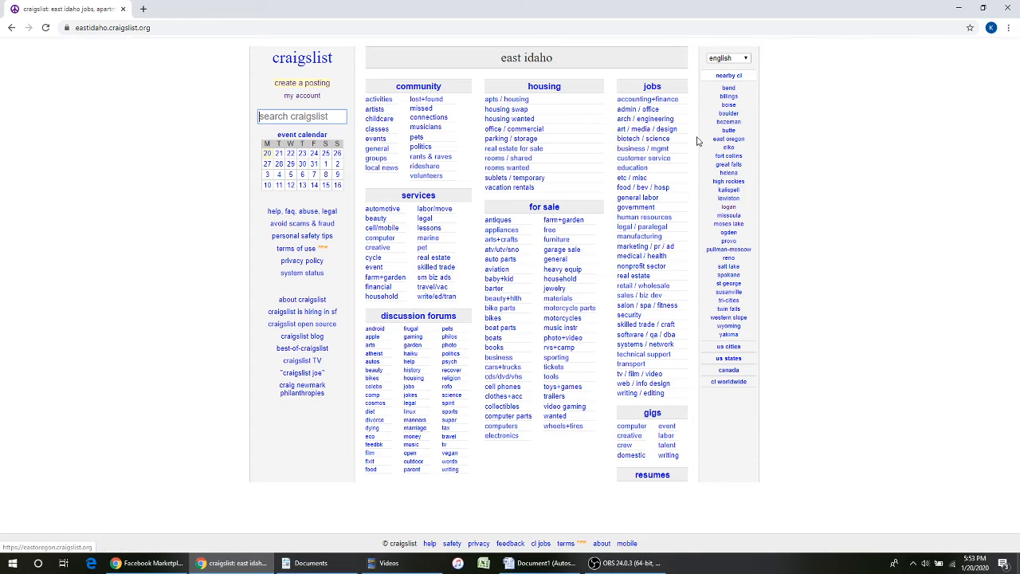
click(738, 362)
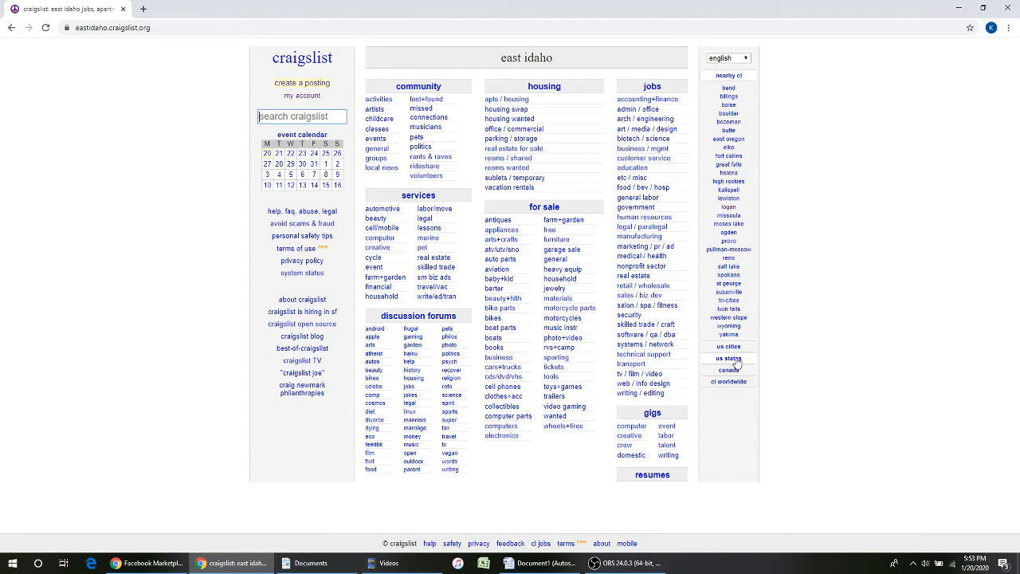
click(740, 360)
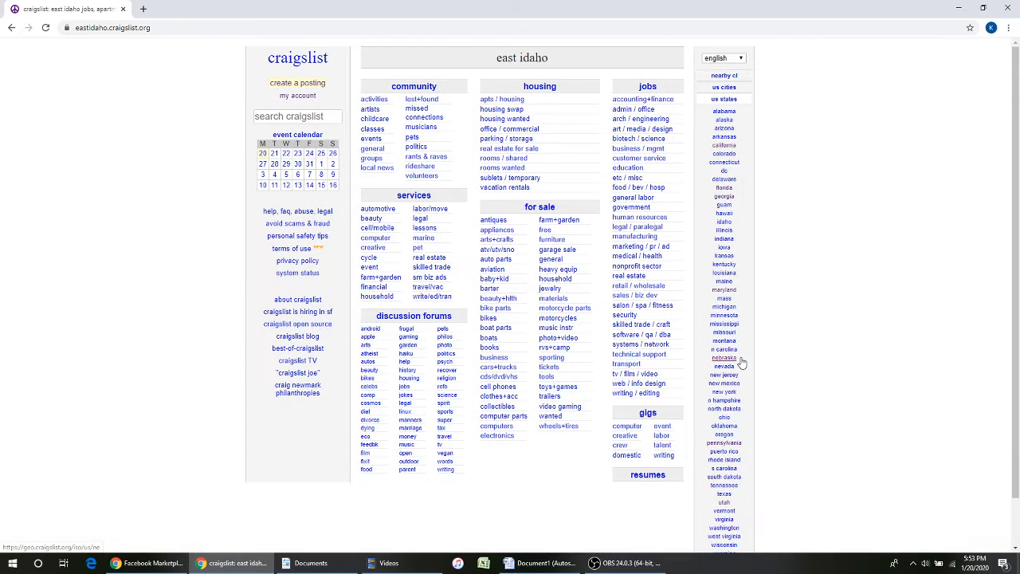
- Reach the boulder site from Colorado's site list, after a detour through colorado springs
click(733, 159)
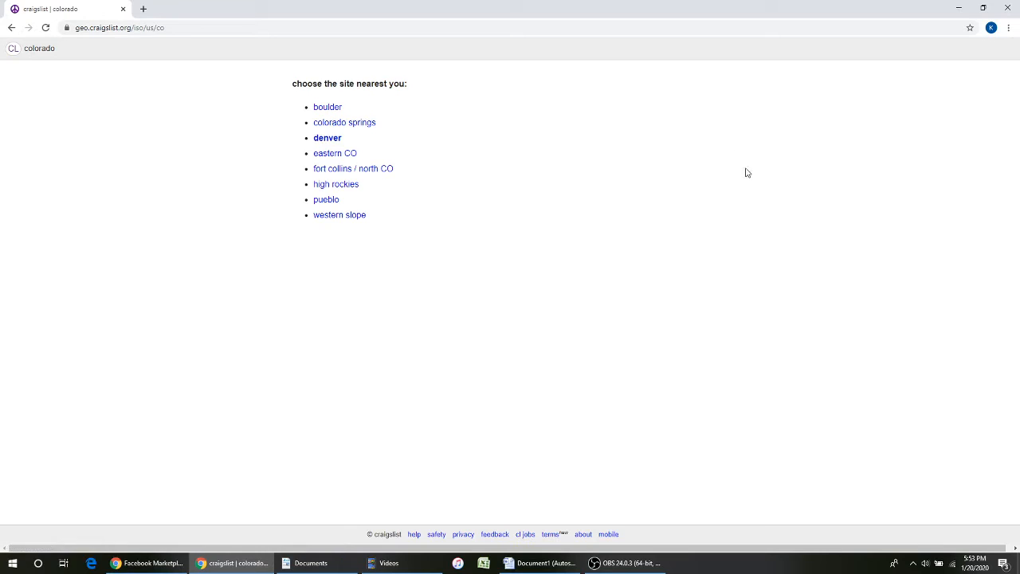
click(322, 129)
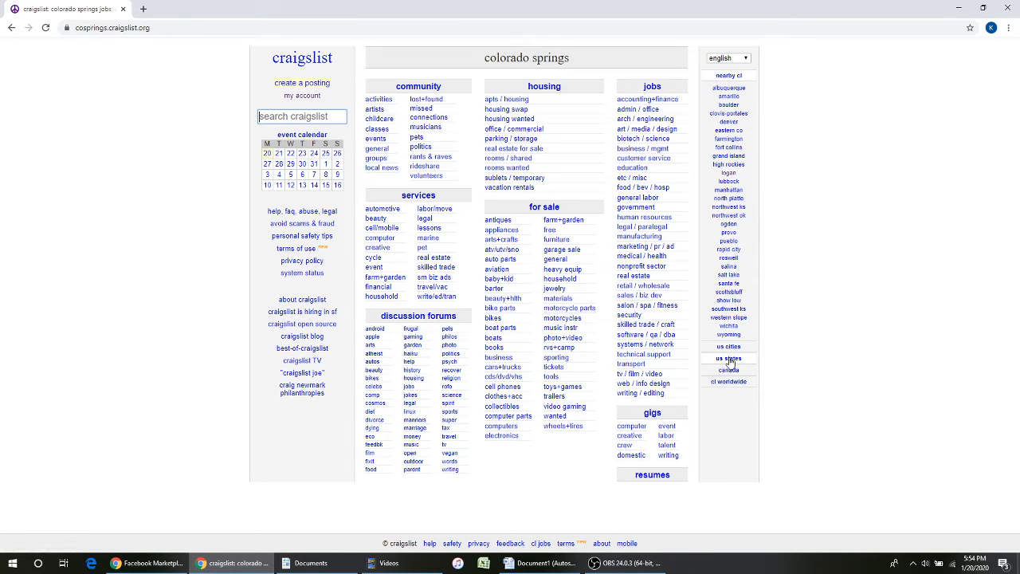
click(728, 358)
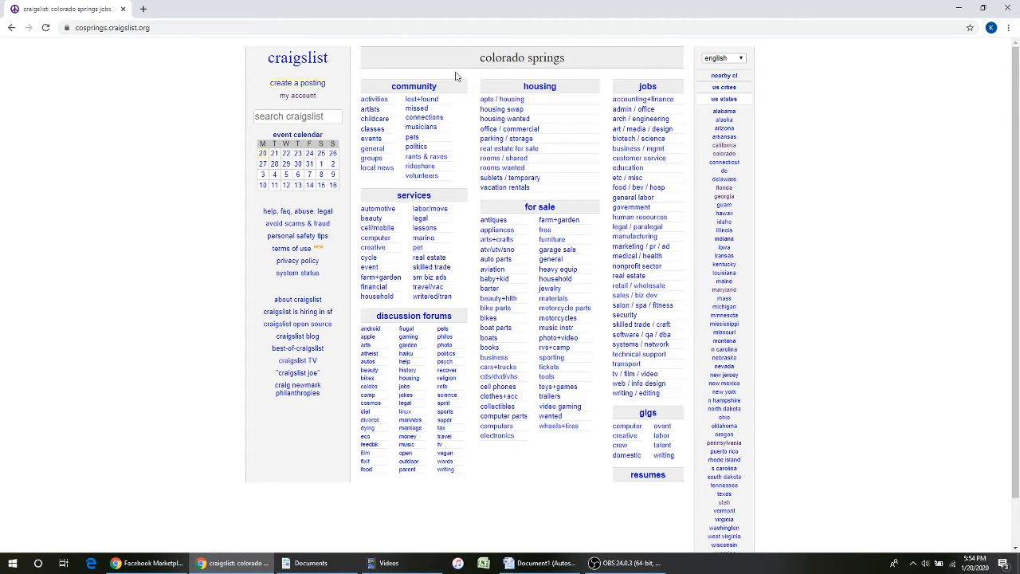
click(723, 154)
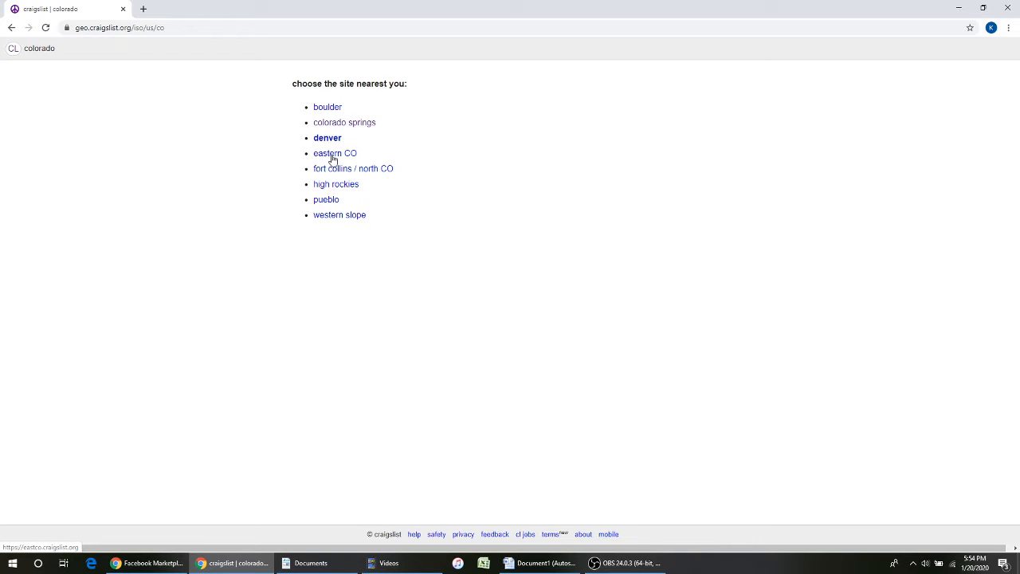
click(321, 111)
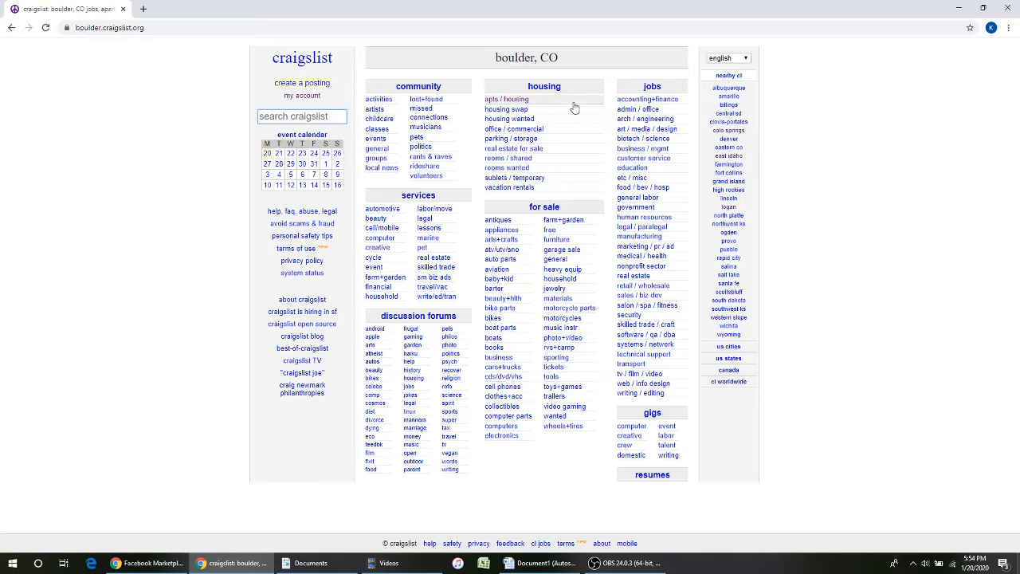
- Start a boulder posting as for sale by dealer under 'general for sale - by dealer'
click(305, 84)
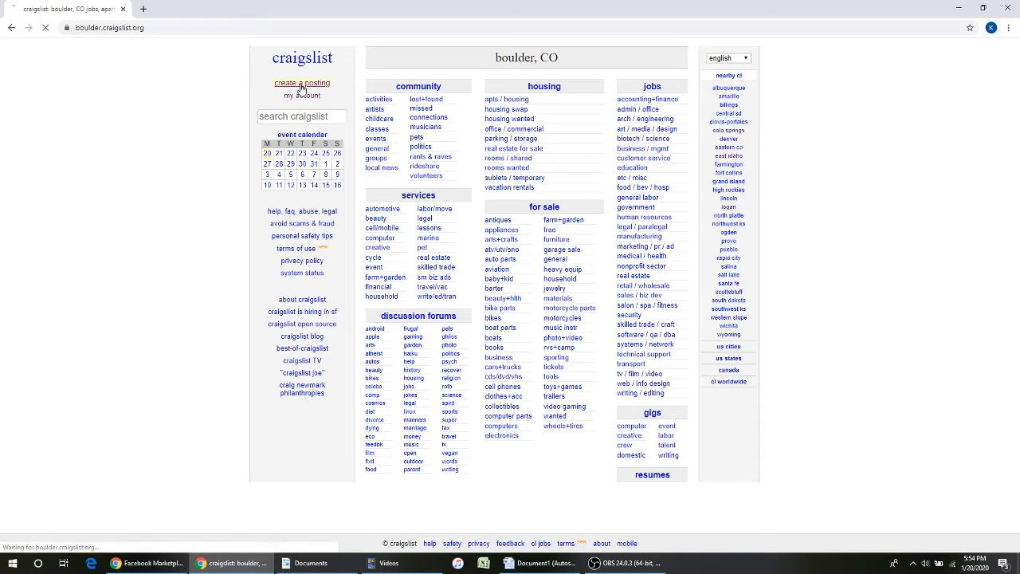
click(273, 268)
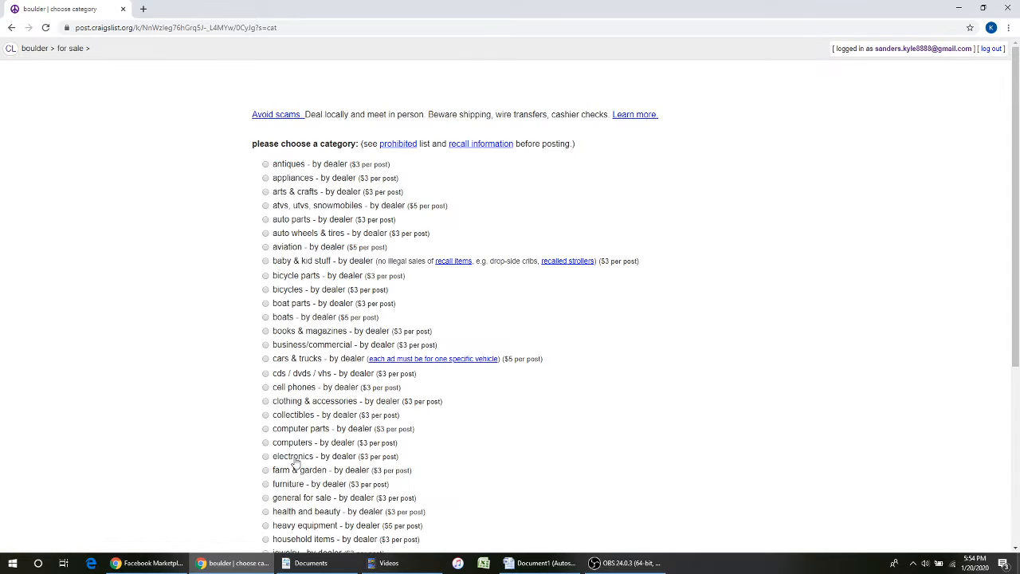
scroll(294, 466, down, 1)
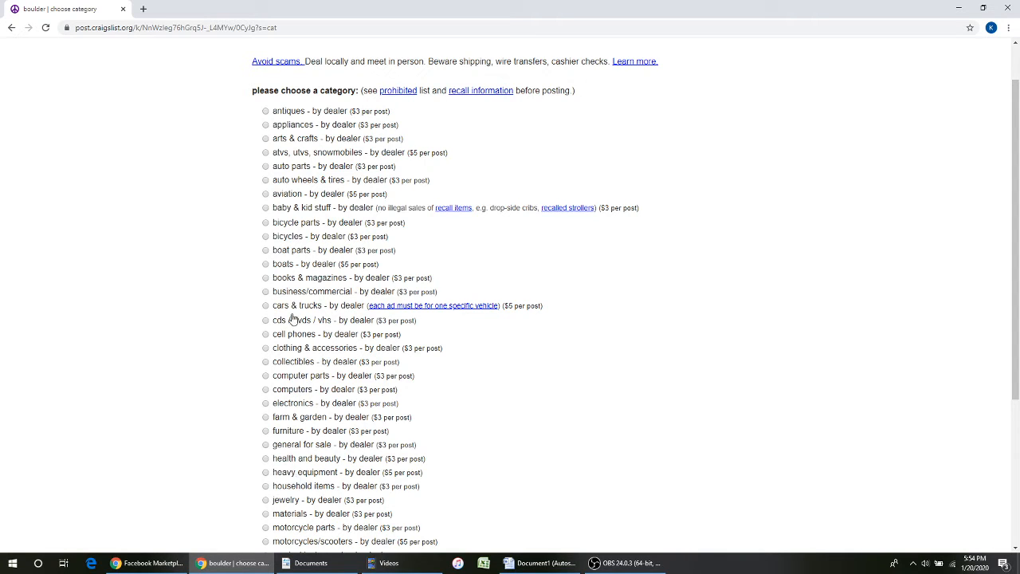
click(292, 447)
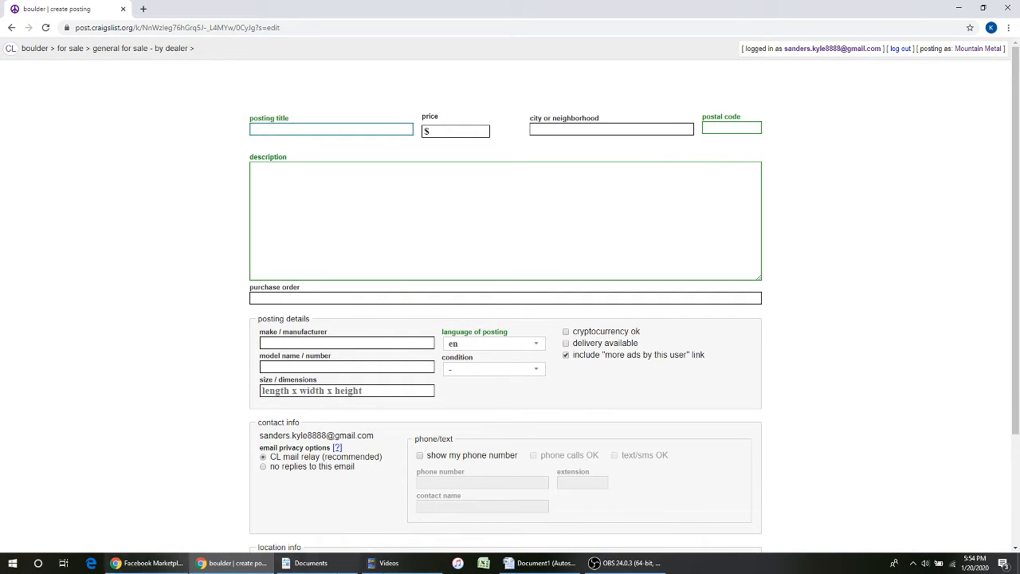
click(153, 563)
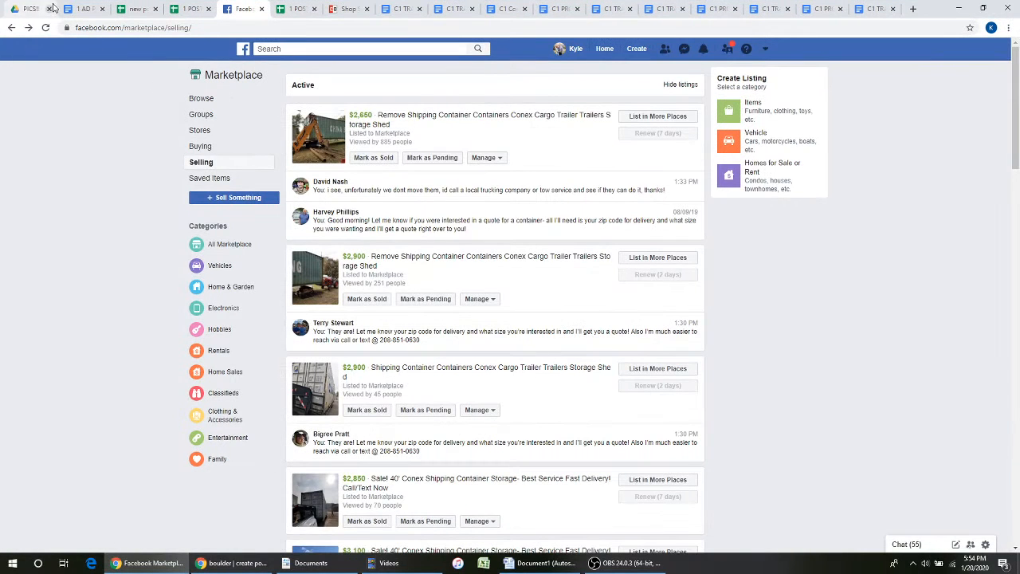
- Navigate from C1 TRAINING into 1 POSTING ADS AND TRACKING and open 1 AD POSTING TEMPLATES
click(80, 9)
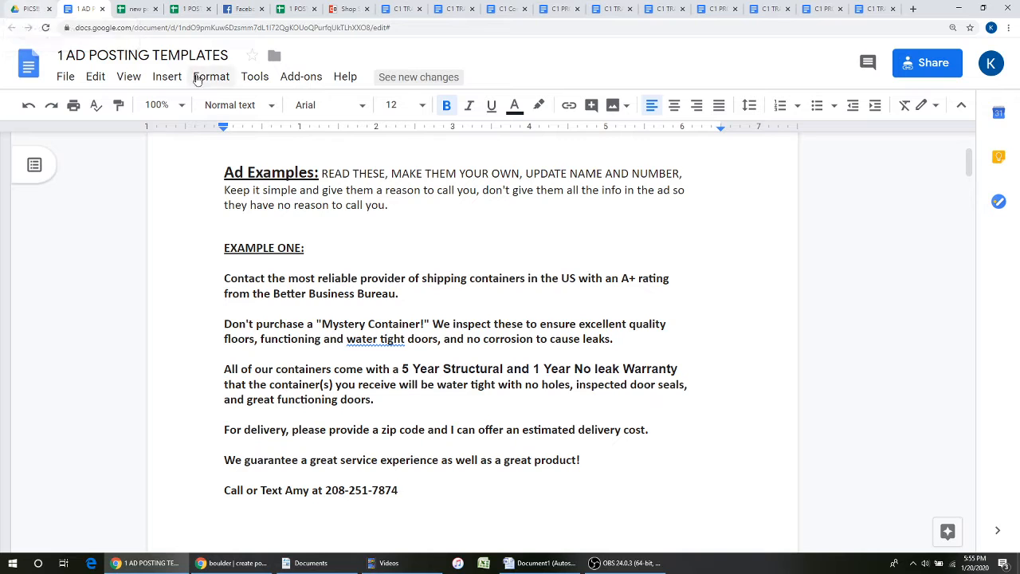
click(28, 9)
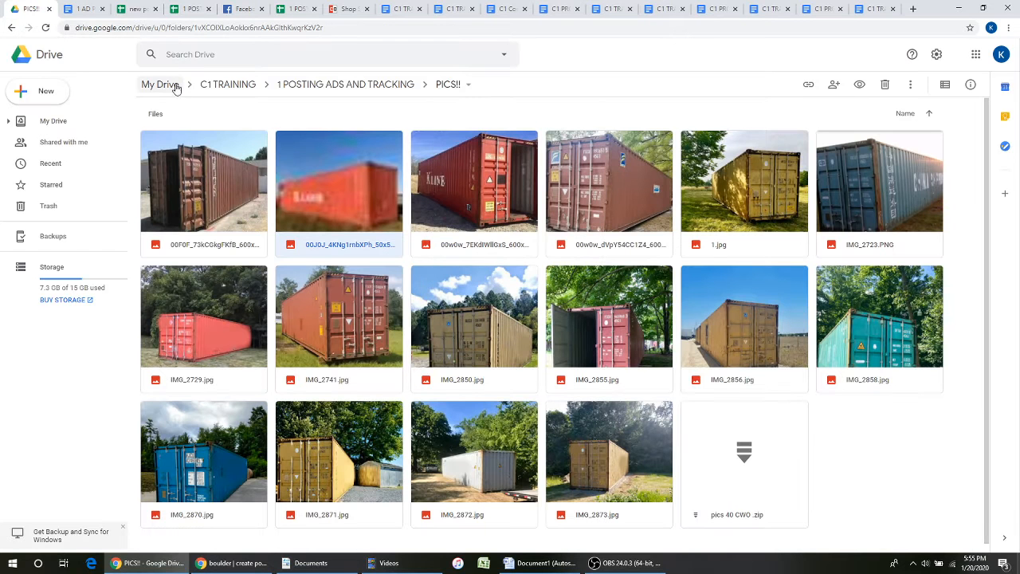
click(227, 84)
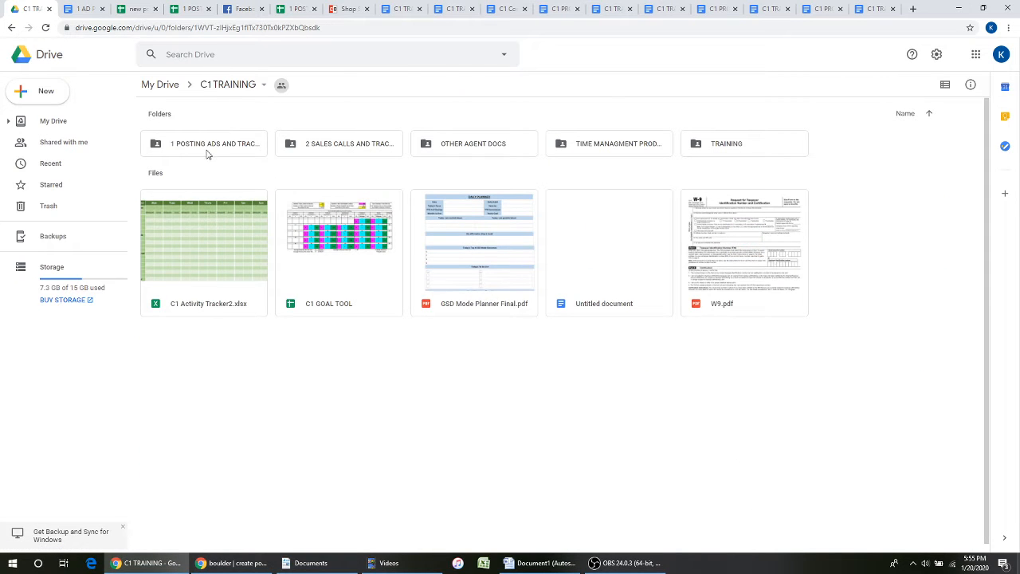
double_click(213, 149)
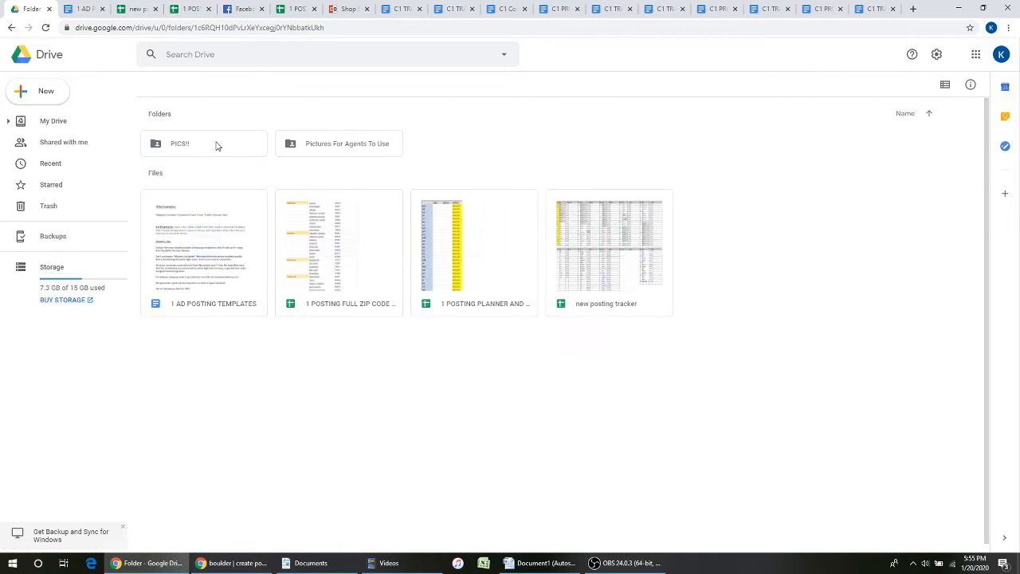
double_click(211, 289)
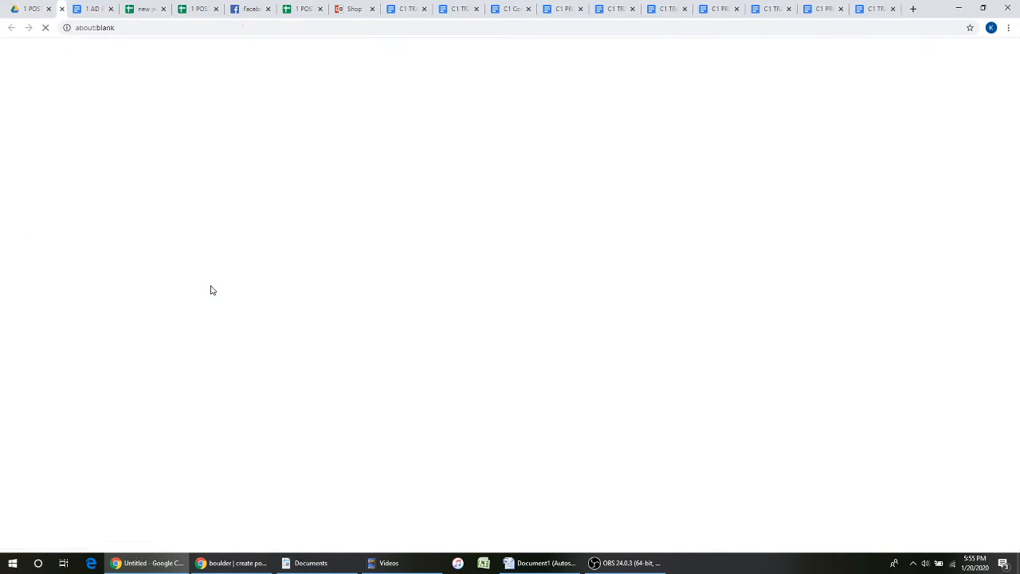
- Select the 'Shipping Container…Storage Shed' line under Title Examples in the templates document
click(144, 15)
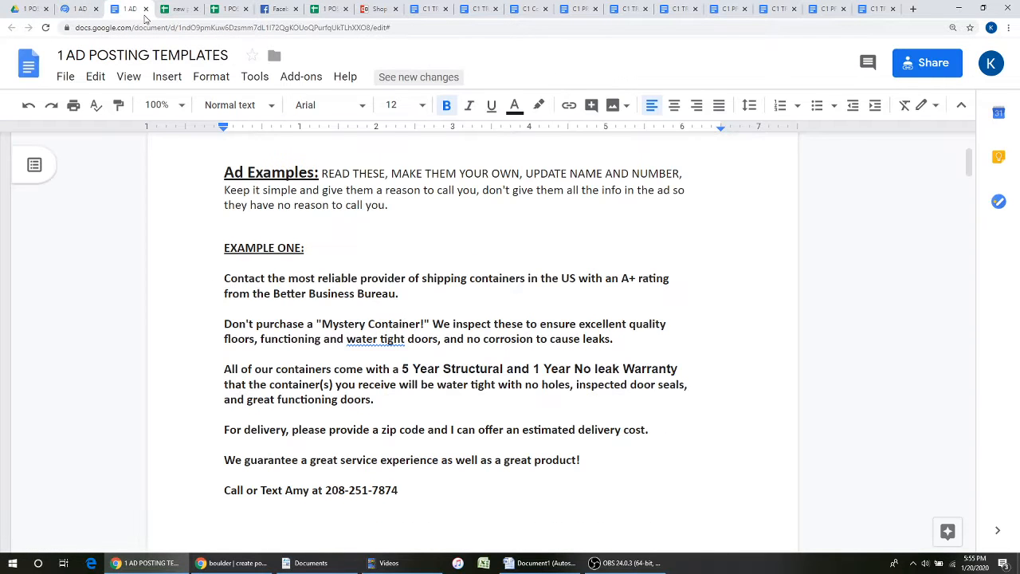
scroll(398, 216, up, 3)
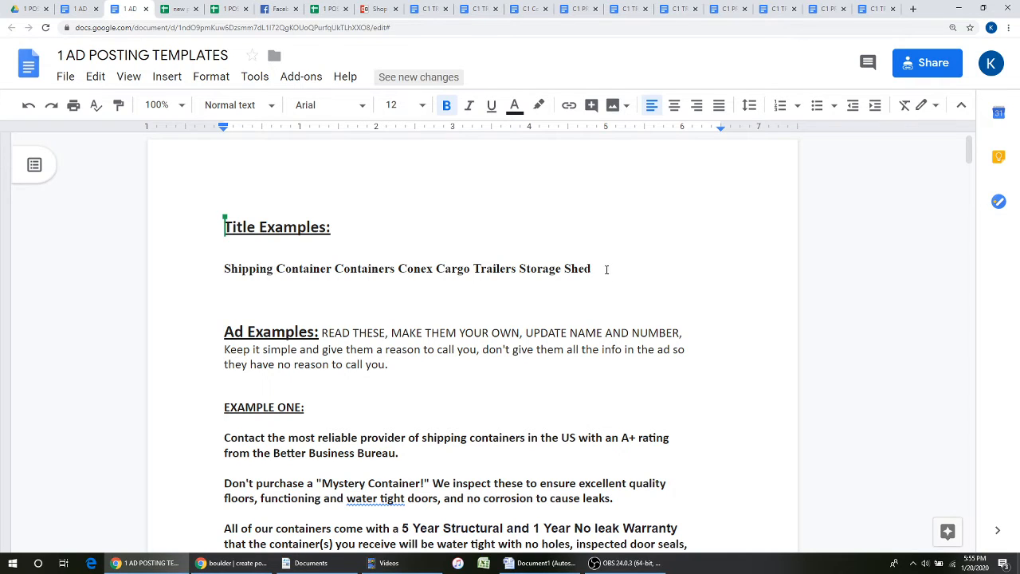
drag(593, 269, 202, 285)
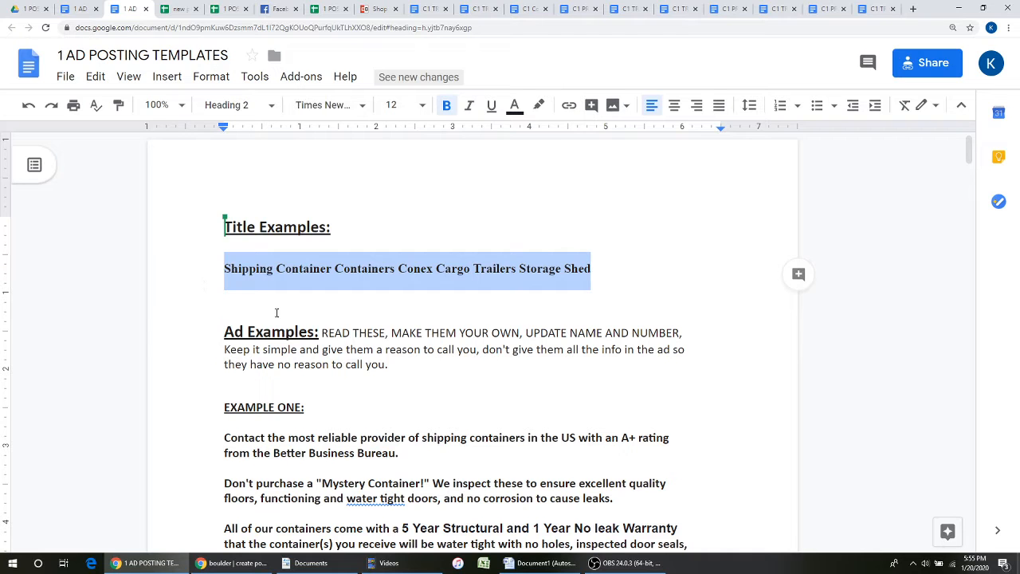
scroll(400, 346, down, 5)
scroll(403, 347, up, 5)
triple_click(299, 269)
key(ctrl+c)
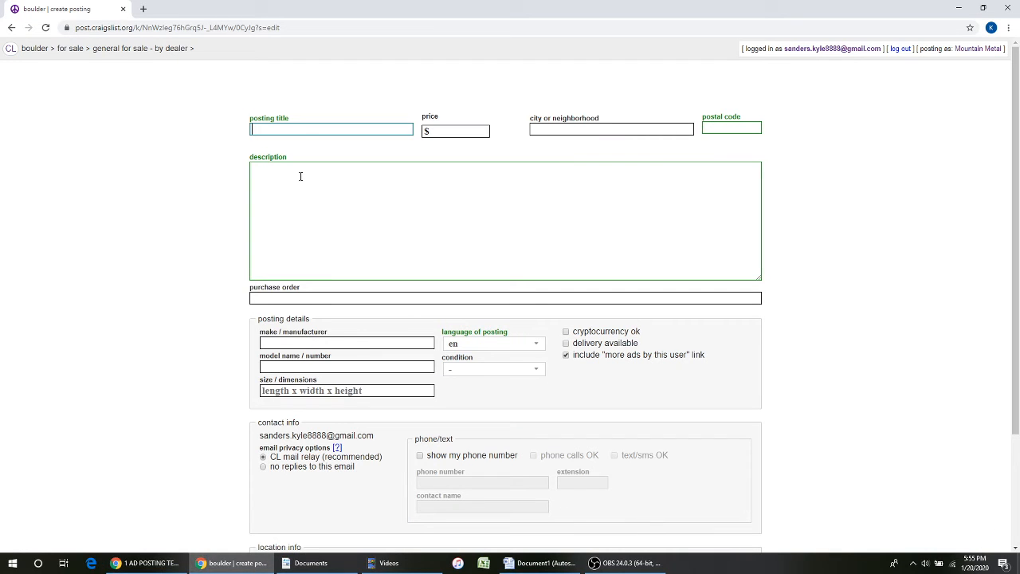
- Paste 'Shipping Container Containers Conex Cargo Trailers Storage Shed' into the posting title
click(304, 130)
key(ctrl+v)
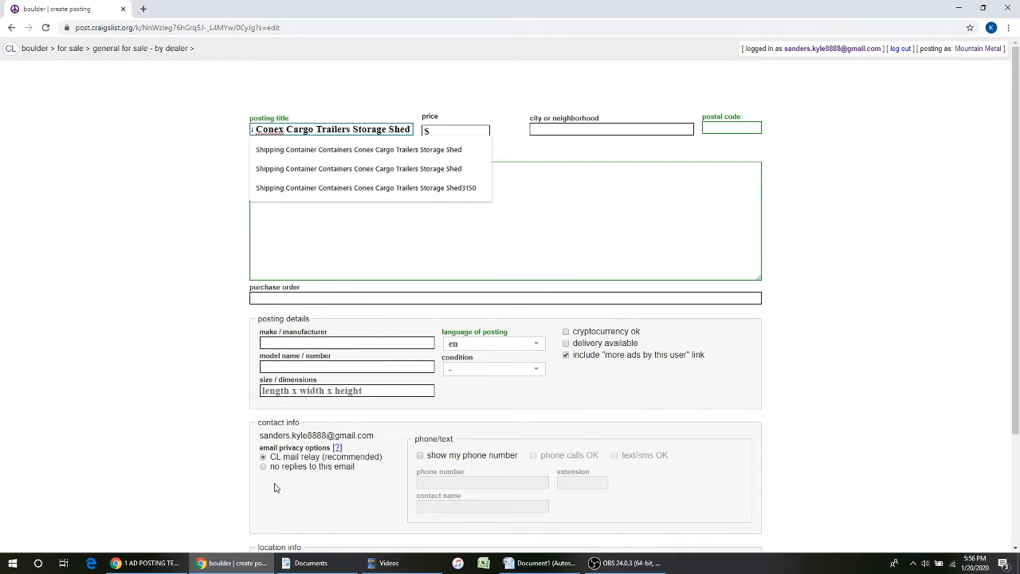
click(133, 570)
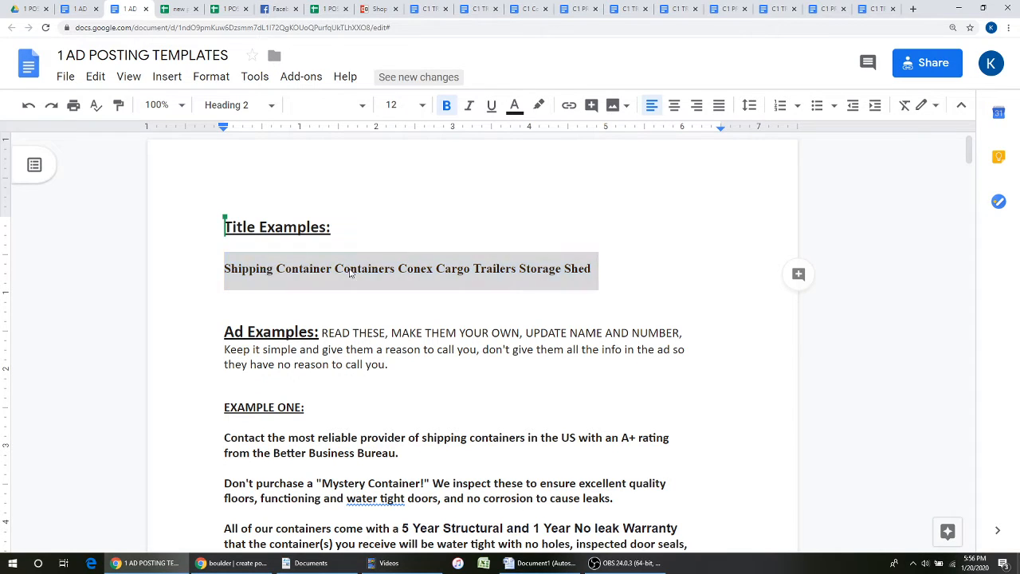
- Copy the sample title line via the right-click menu, reselect the whole line, and return to Craigslist
right_click(348, 272)
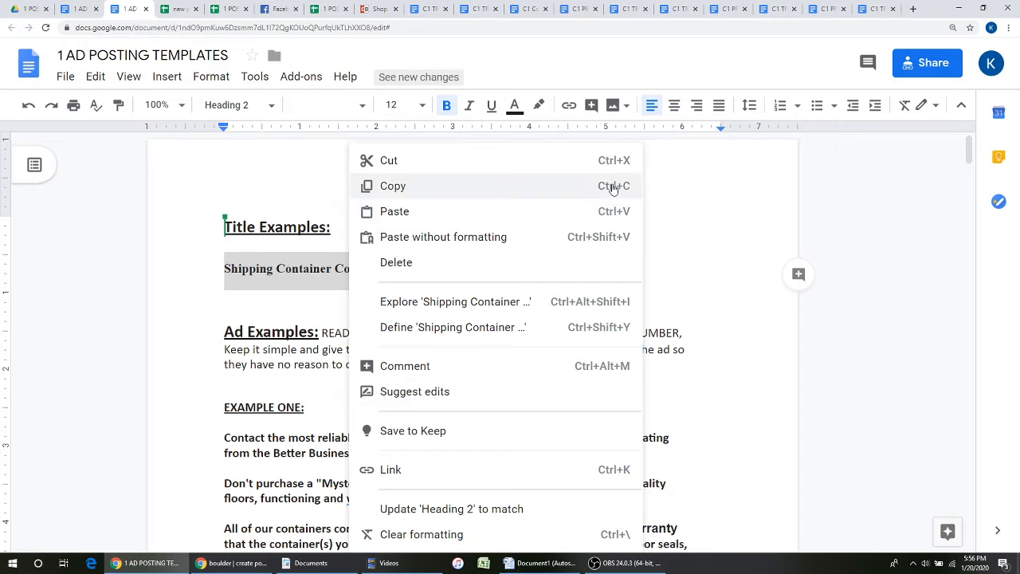
click(284, 314)
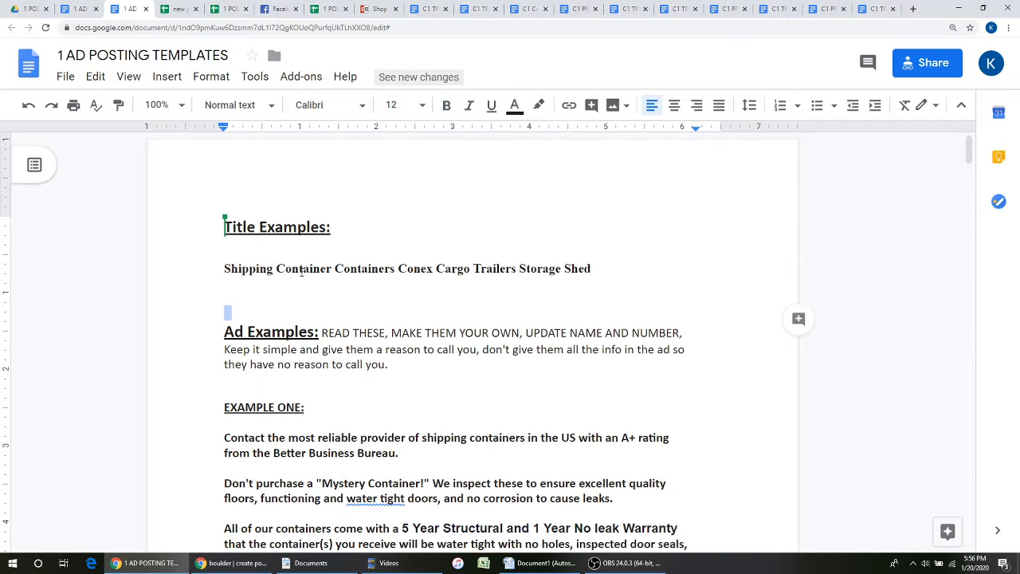
double_click(301, 269)
click(350, 270)
double_click(351, 269)
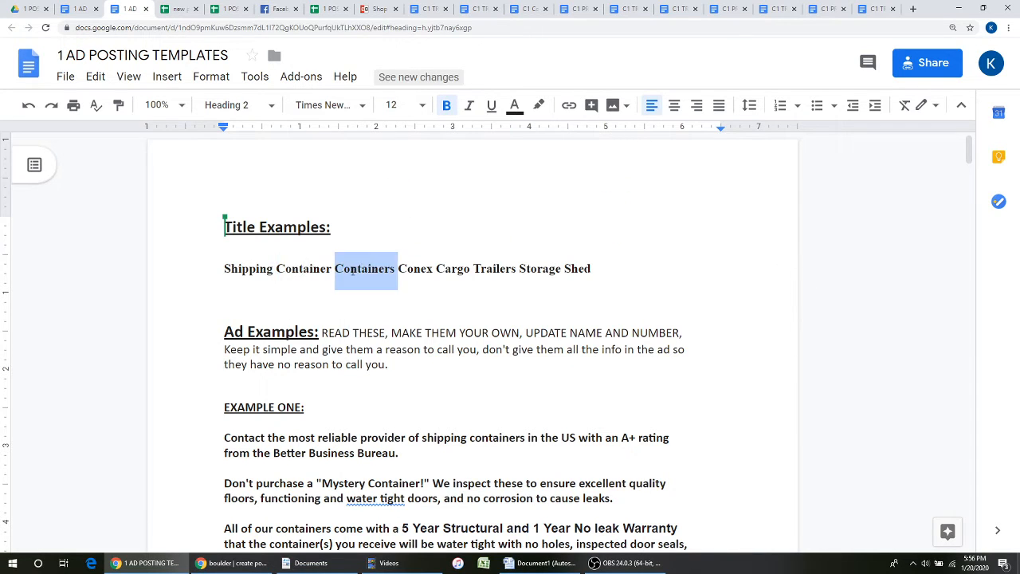
triple_click(351, 269)
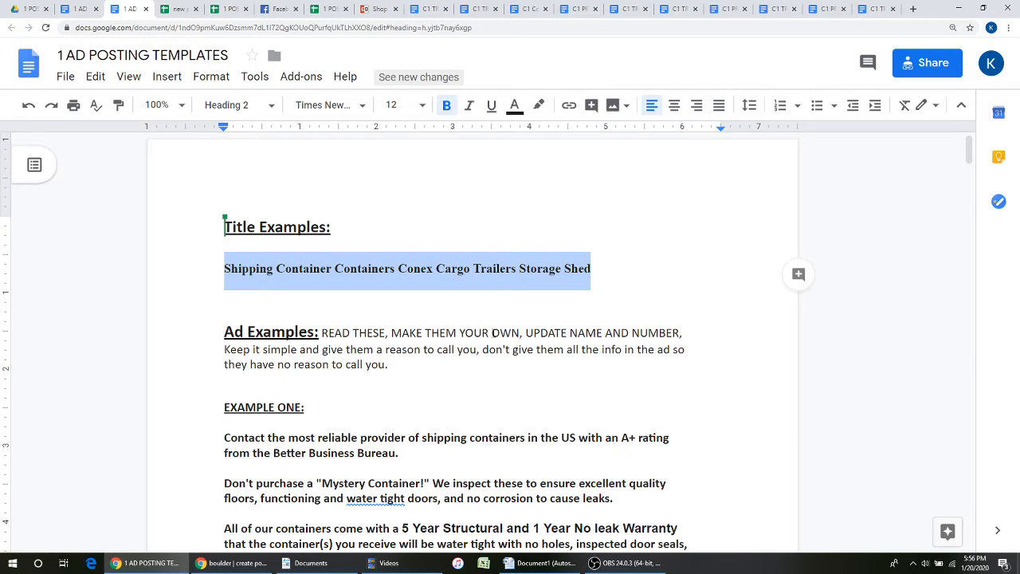
click(235, 563)
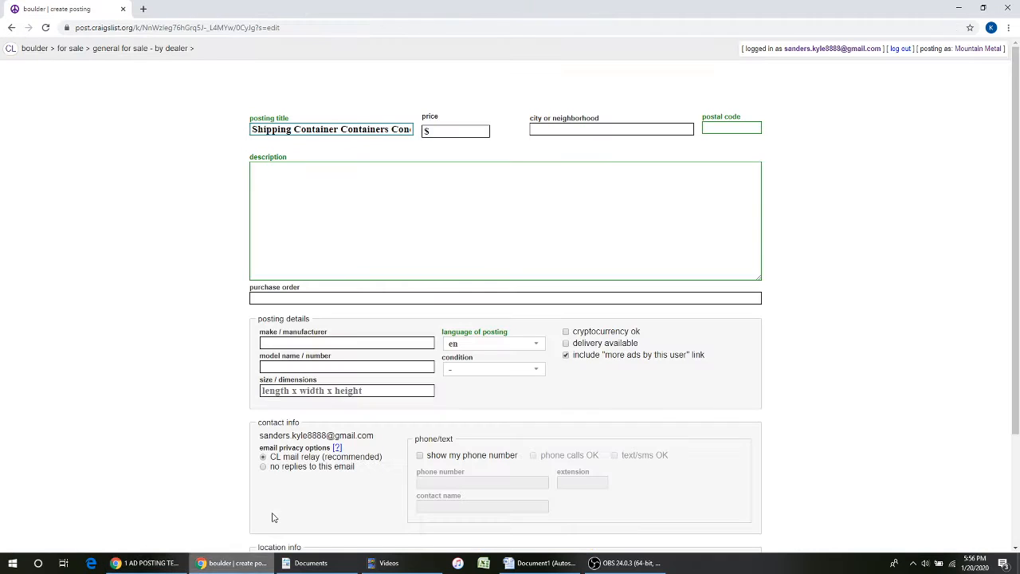
- Paste in the title, then enter price 3200, postal code 83201 and city BOULDER AREA DELIVERY
key(ctrl+v)
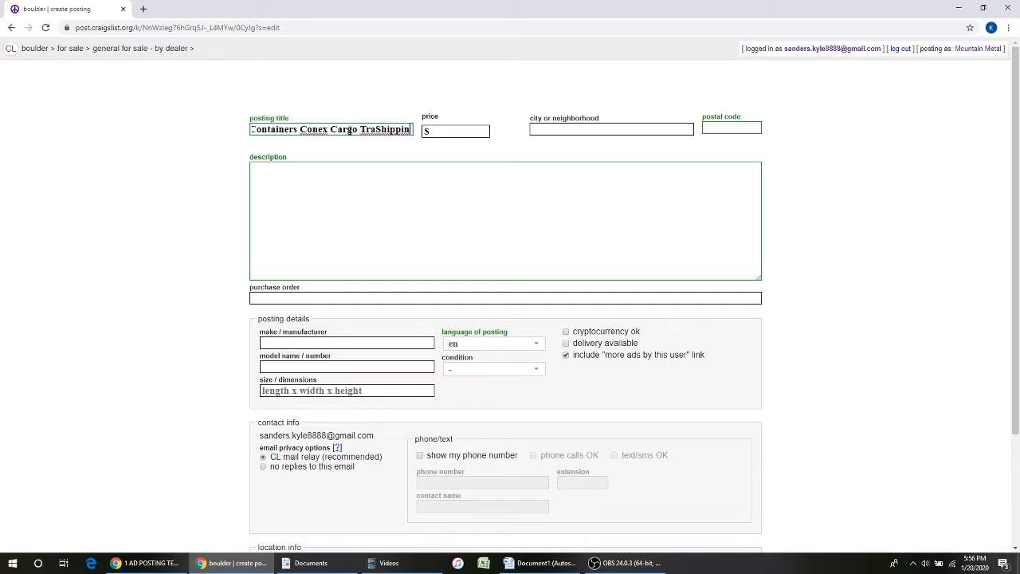
click(457, 127)
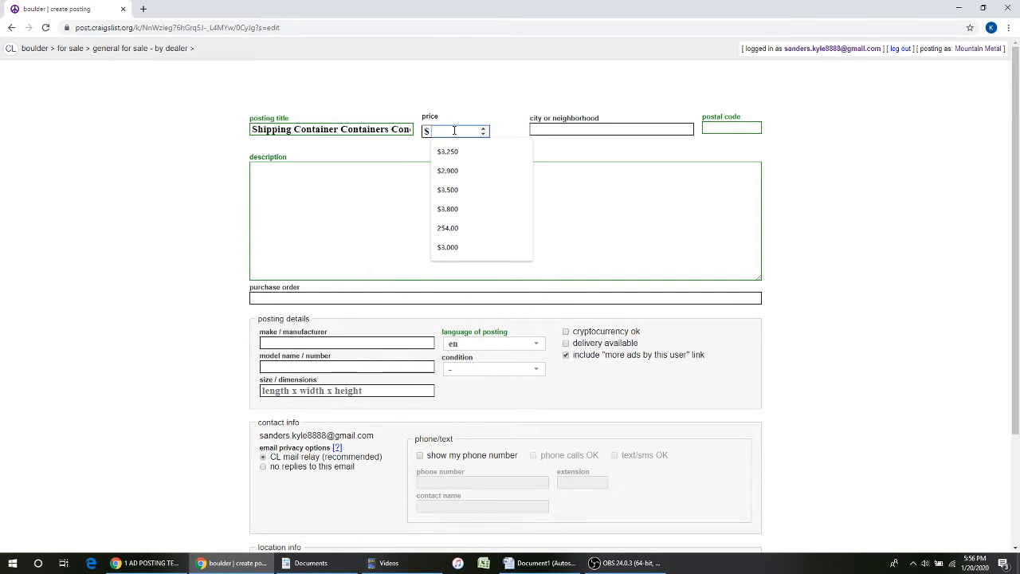
text(3200)
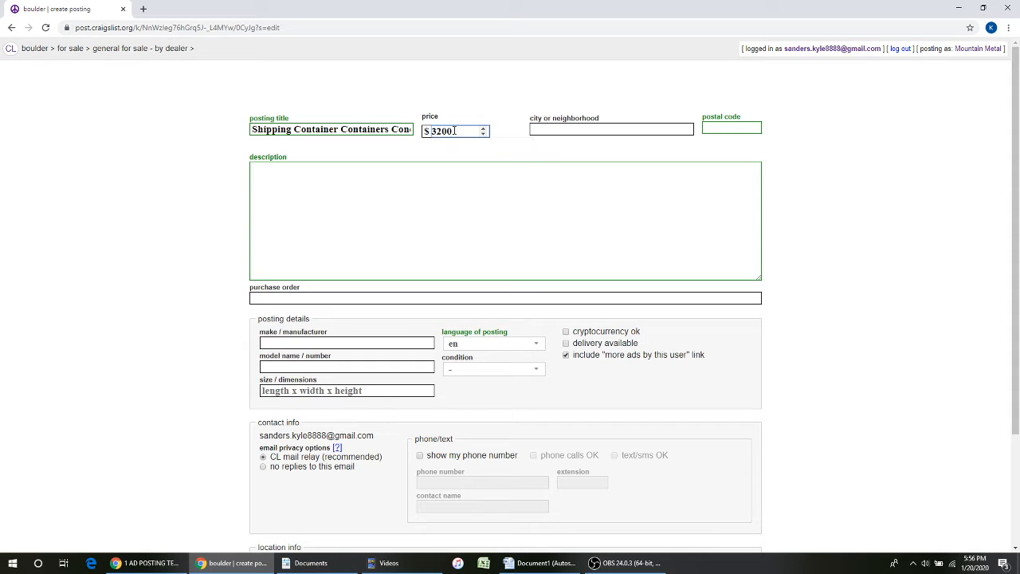
click(725, 126)
text(83201)
click(594, 130)
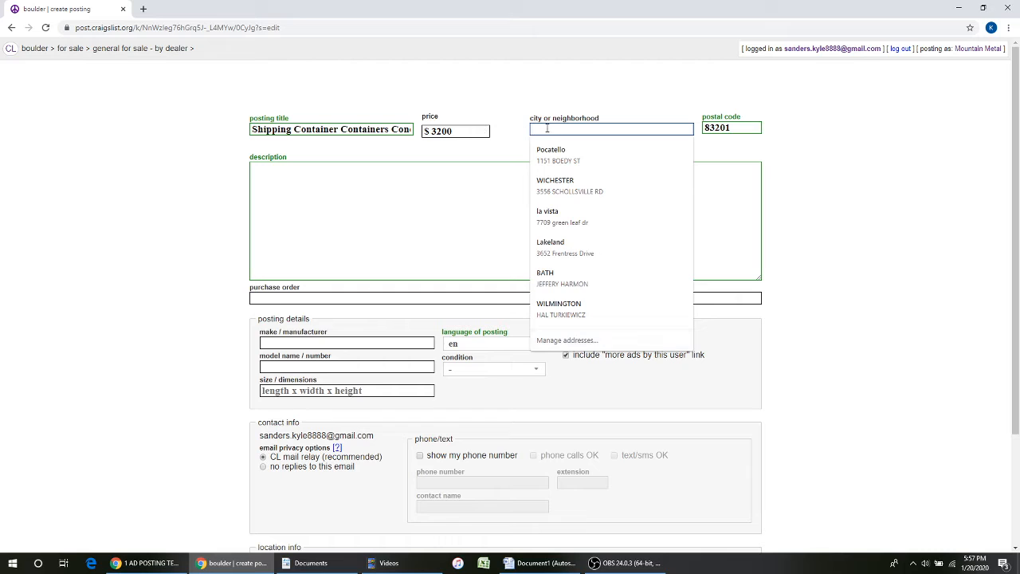
text(BOUL)
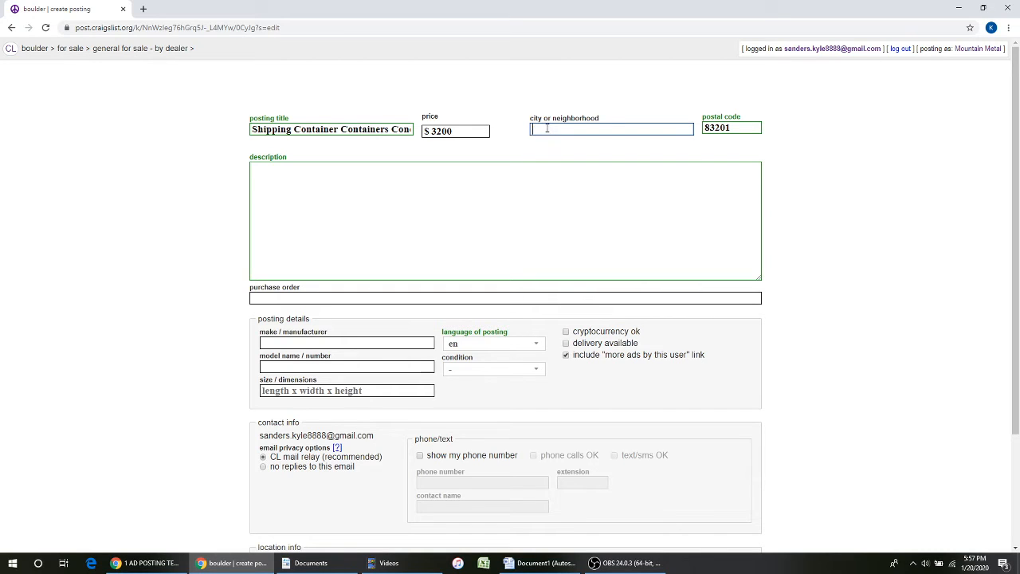
text(DER AREA DELIVERY)
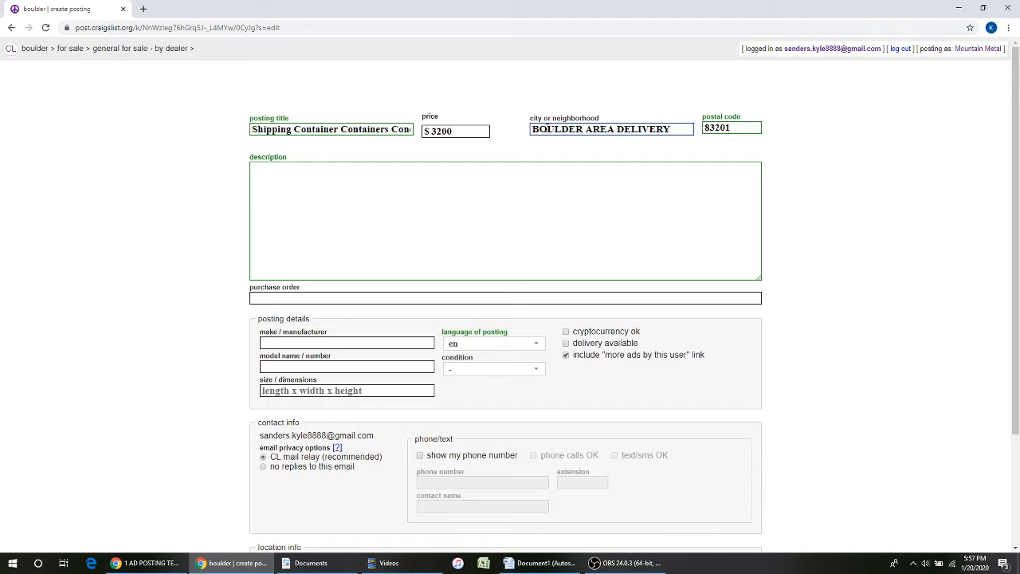
click(451, 218)
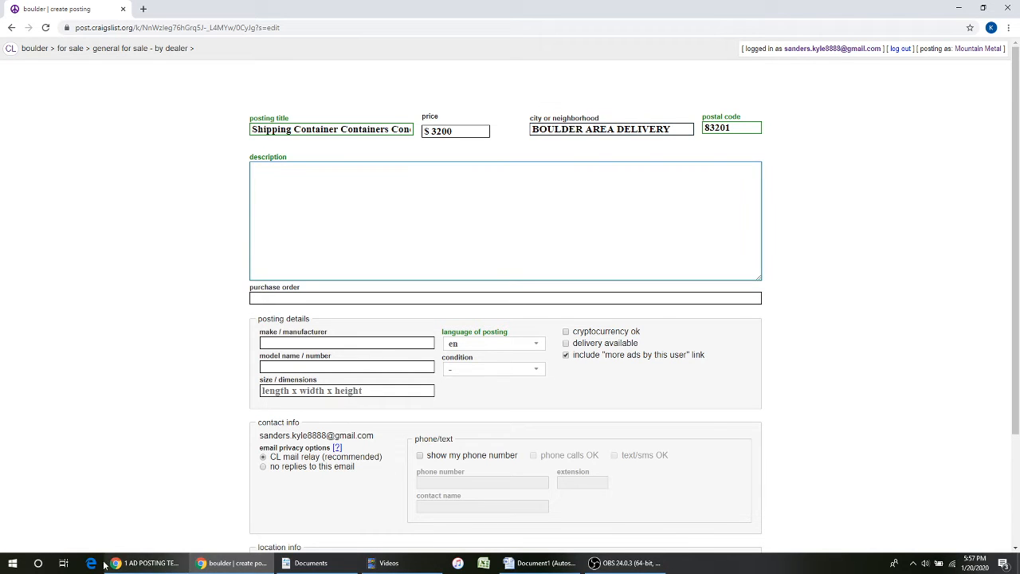
- Return to the ad posting templates document and select the call-or-text contact details
click(146, 563)
click(29, 9)
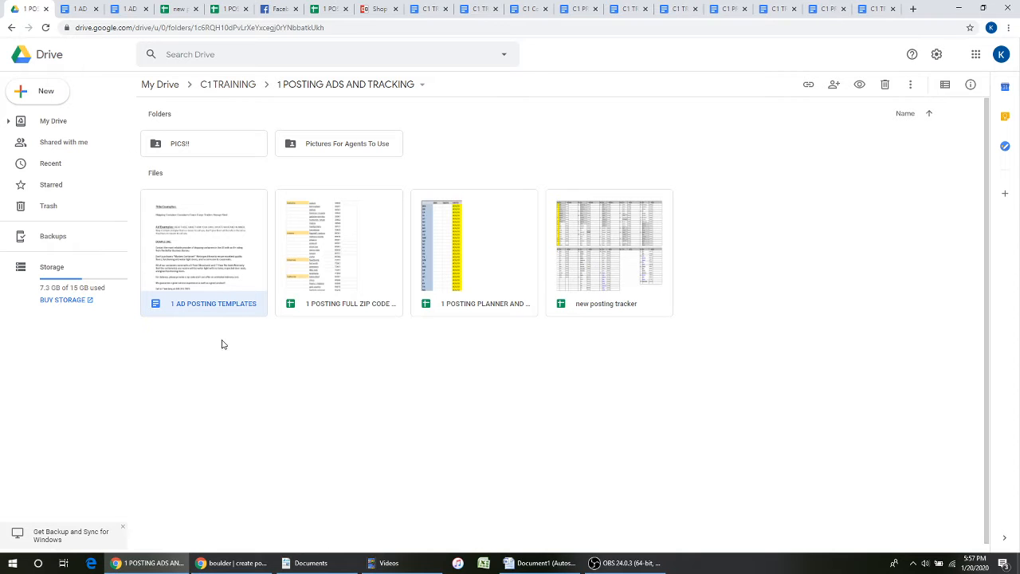
click(130, 9)
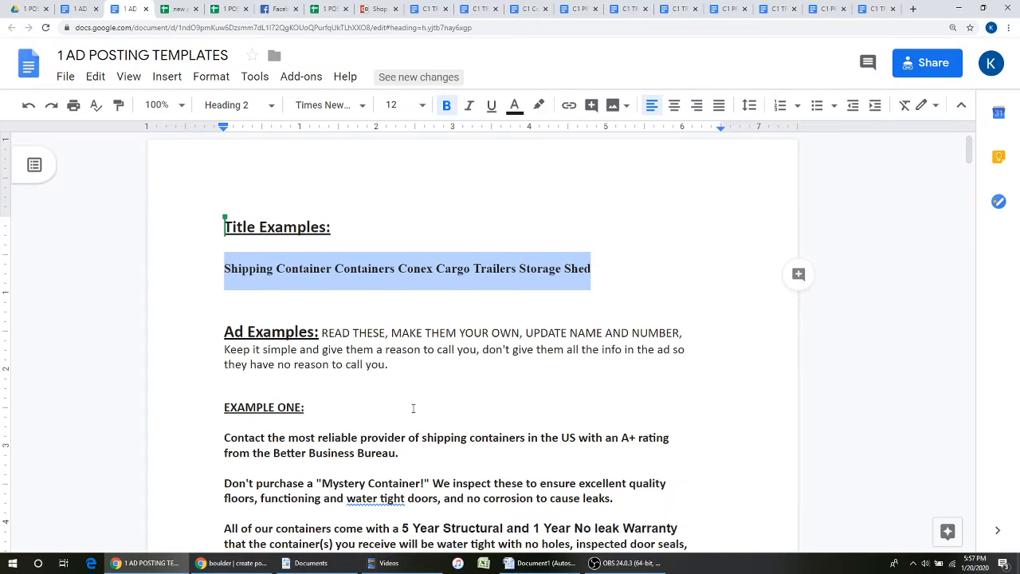
scroll(340, 379, down, 8)
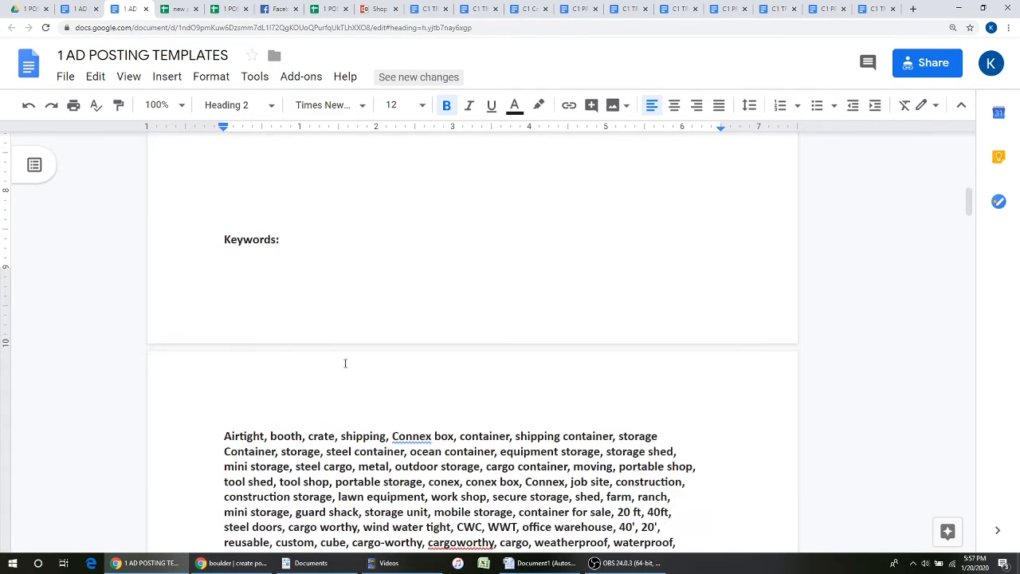
scroll(342, 363, up, 3)
scroll(345, 363, up, 4)
scroll(345, 362, down, 3)
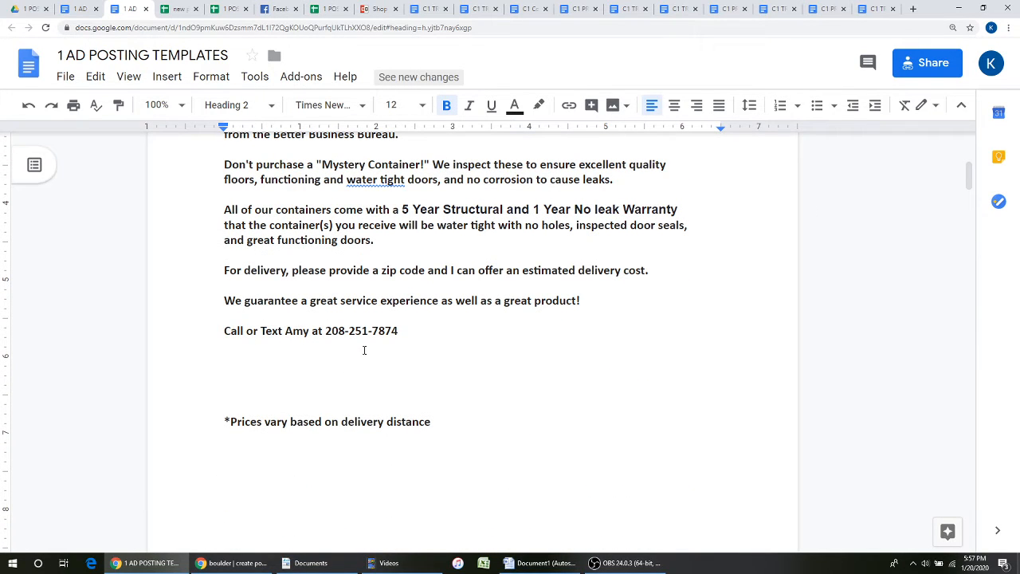
double_click(298, 329)
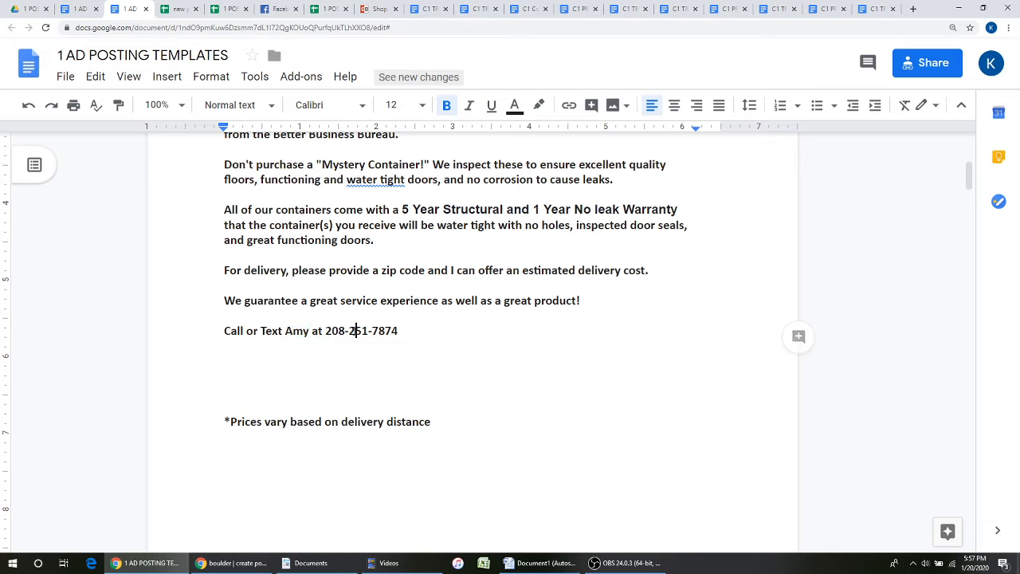
double_click(345, 330)
- Copy Example One text through the keywords block and paste it into the Craigslist description
scroll(354, 332, up, 3)
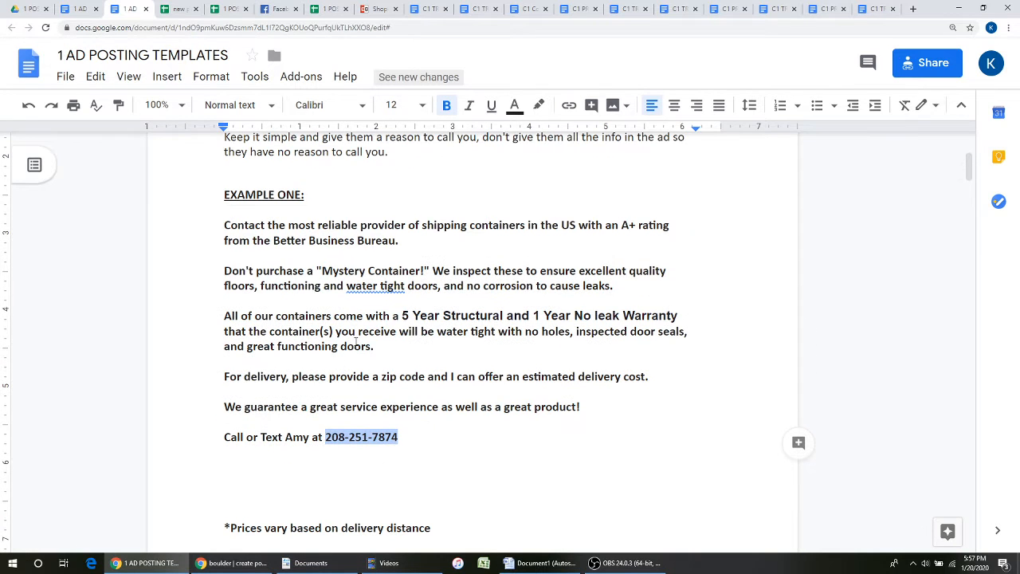
double_click(216, 227)
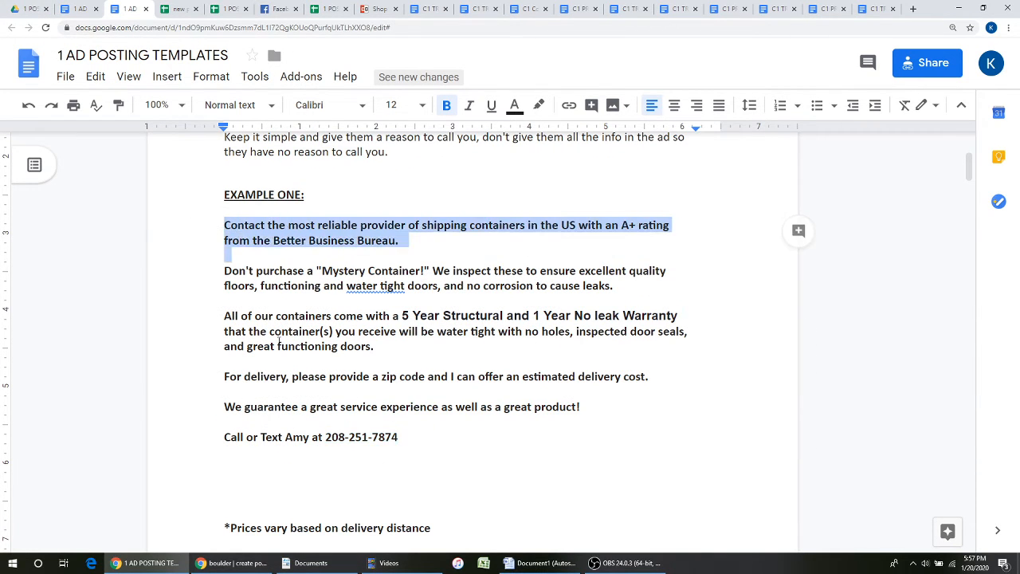
drag(279, 339, 691, 318)
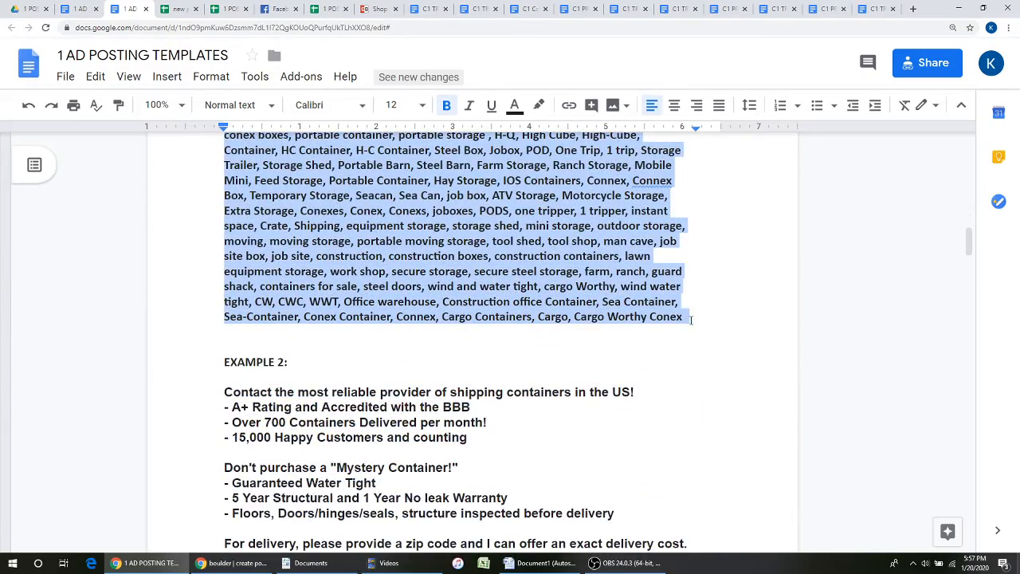
scroll(359, 258, up, 4)
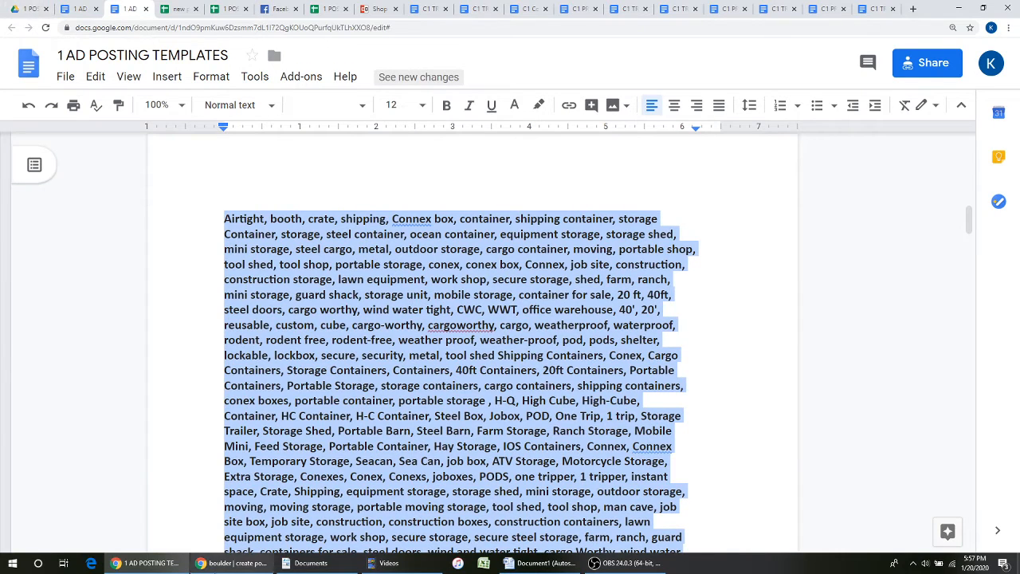
click(231, 562)
key(ctrl+v)
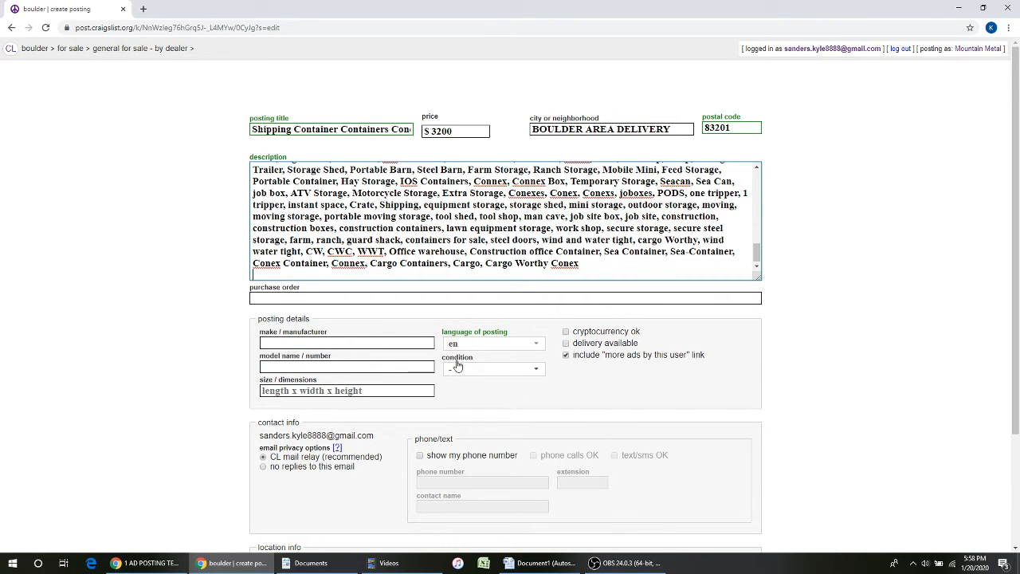
- Route email replies through CL mail relay, and show the phone number with calls and texts OK
click(565, 356)
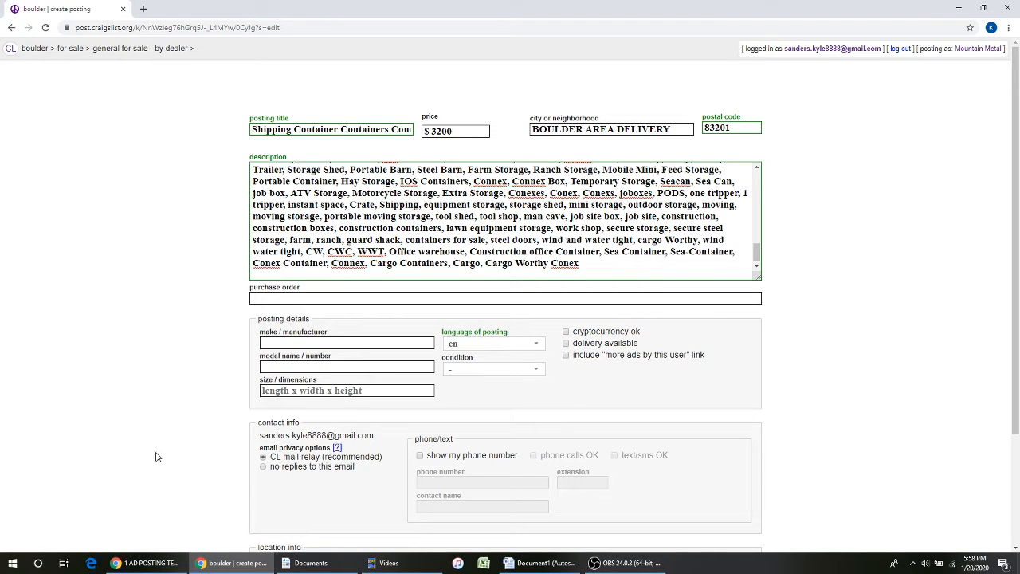
scroll(294, 434, down, 1)
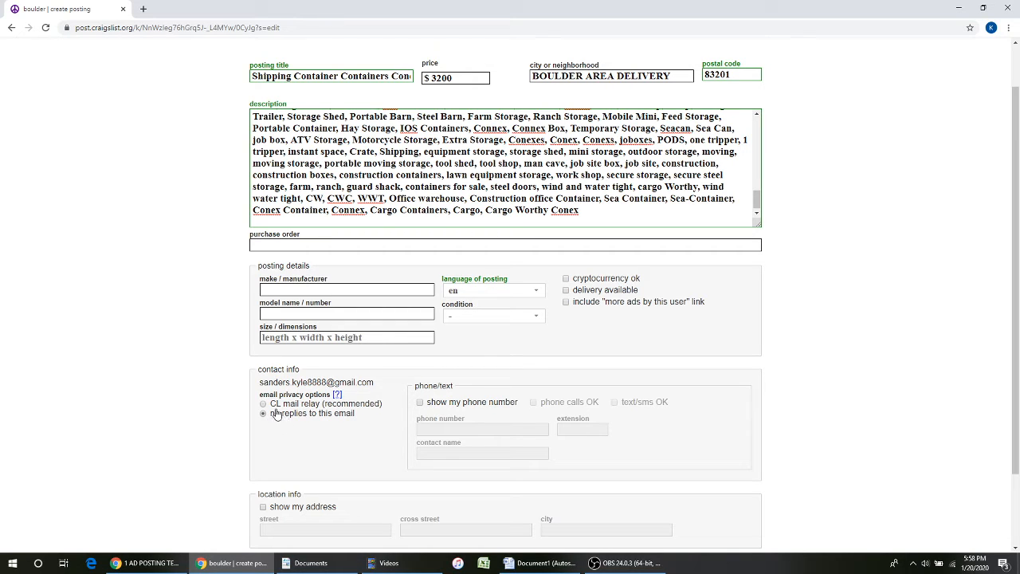
click(275, 404)
click(419, 403)
click(534, 403)
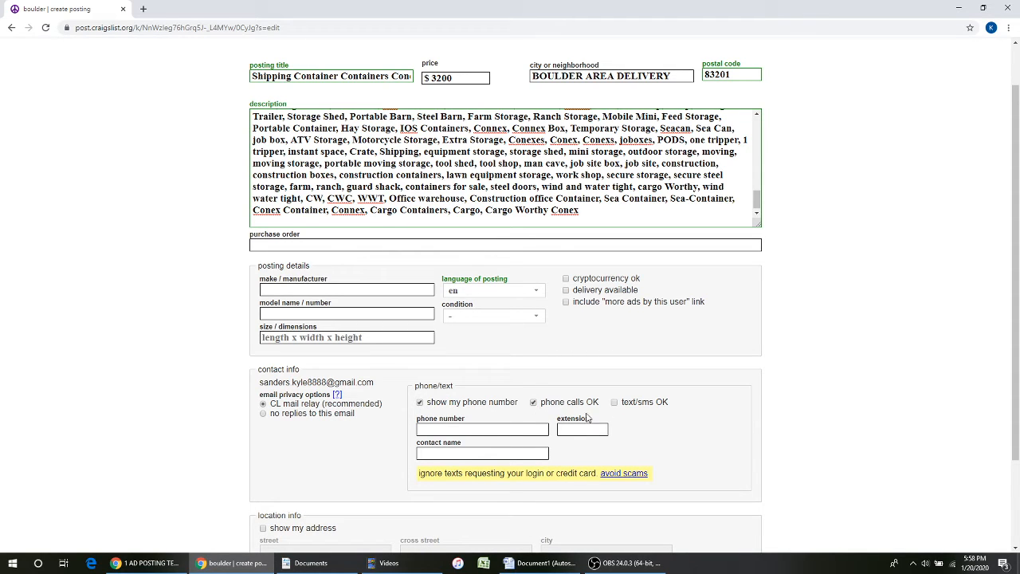
click(614, 402)
- Enter the phone number and the contact's first name, then continue to the map step
click(479, 434)
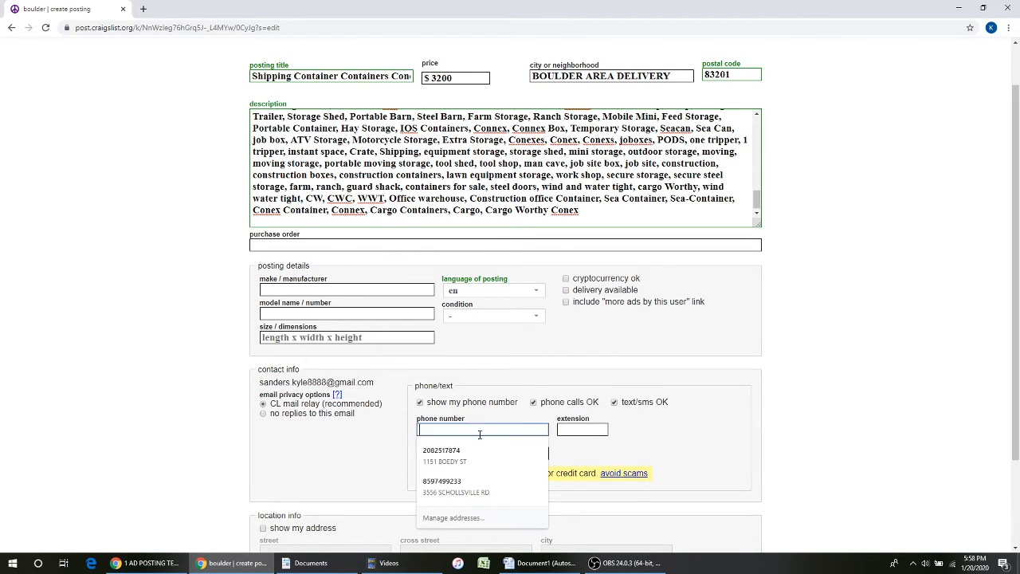
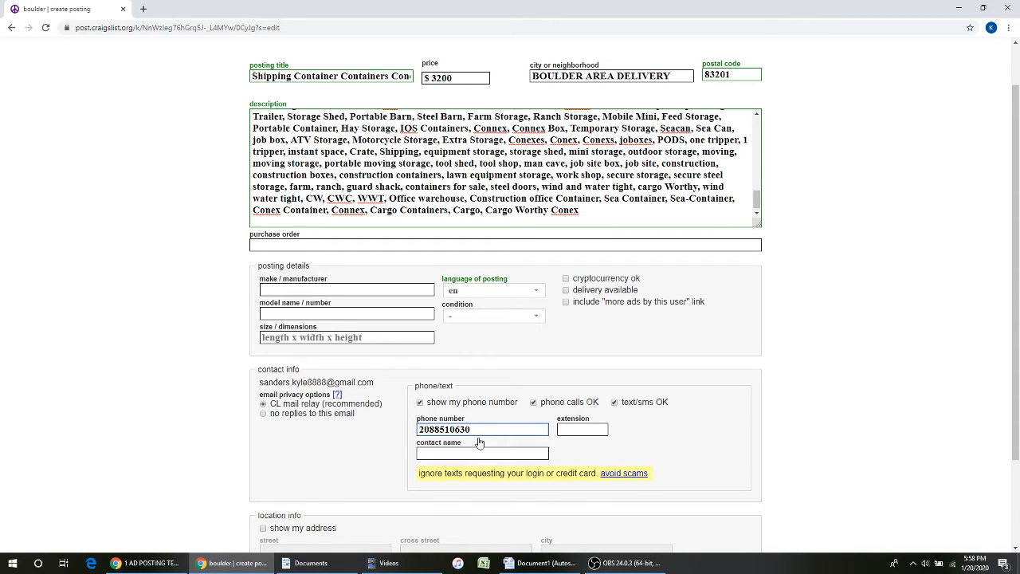
click(479, 451)
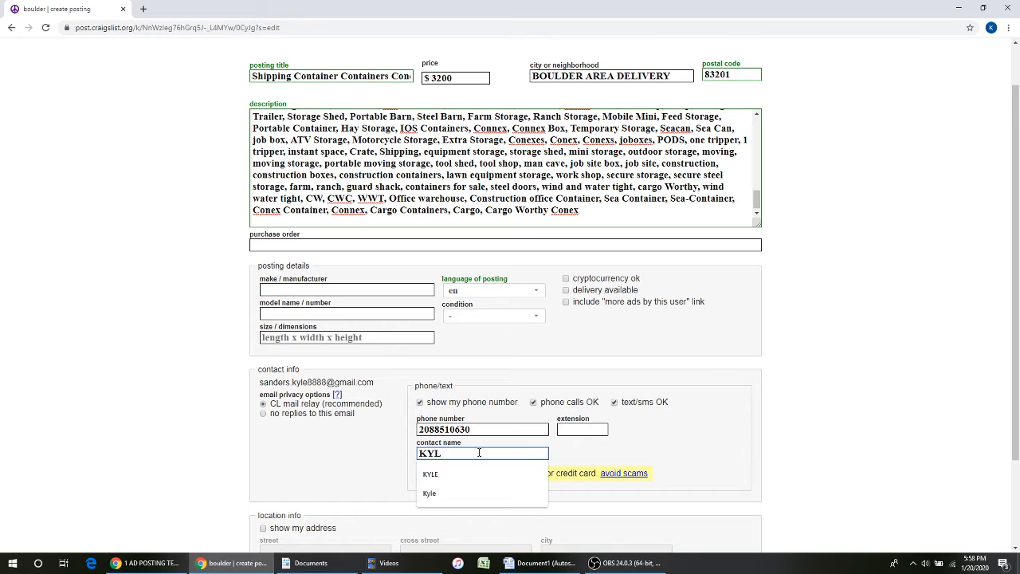
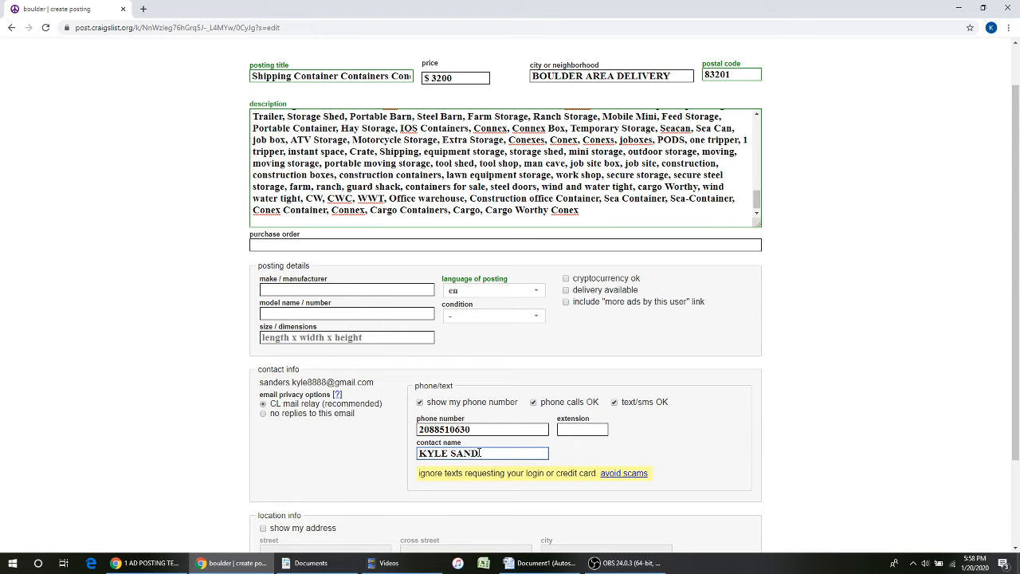
scroll(904, 316, down, 2)
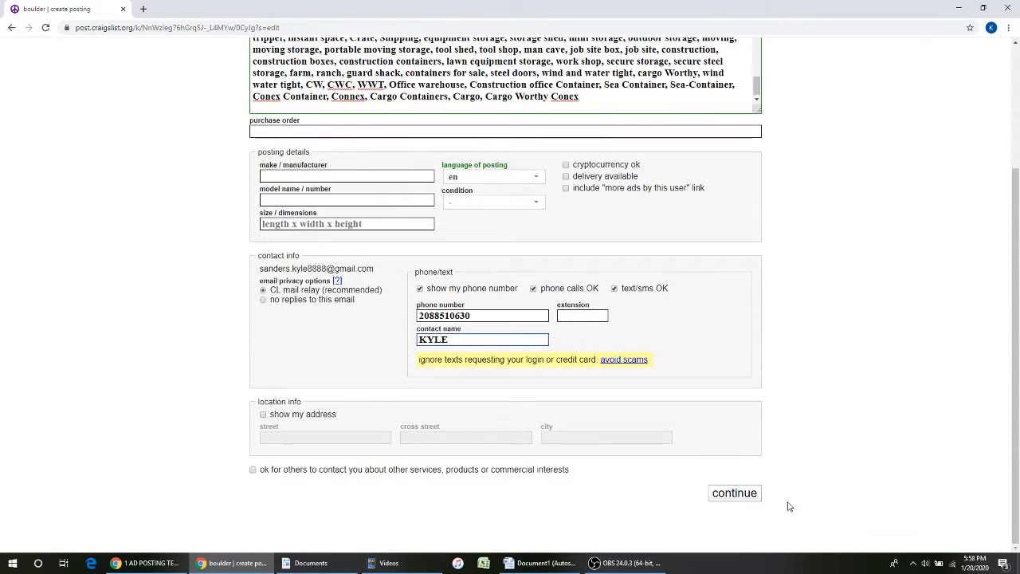
click(749, 497)
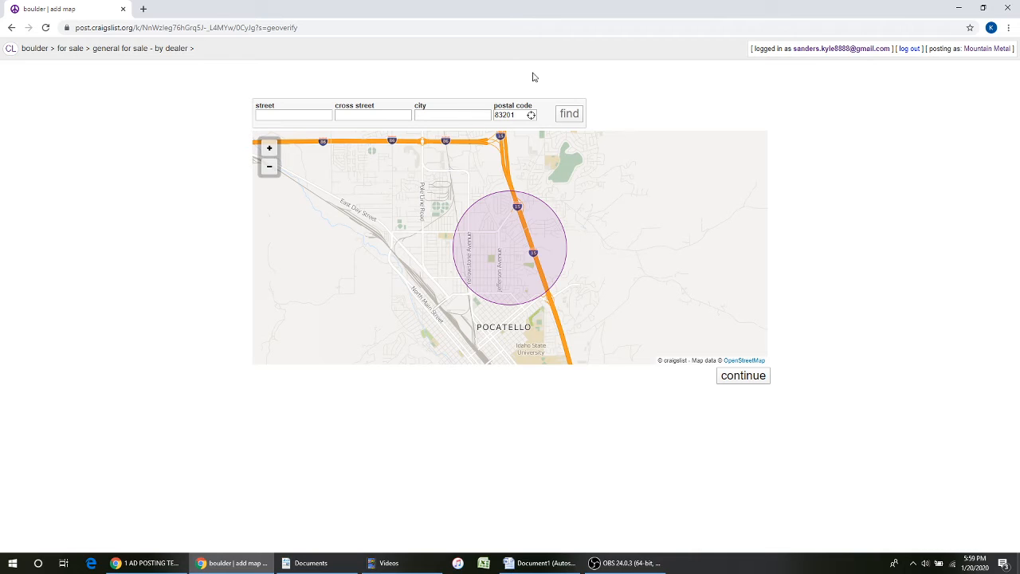
- Set the map street to 123MAIN and continue to the image upload page
click(290, 116)
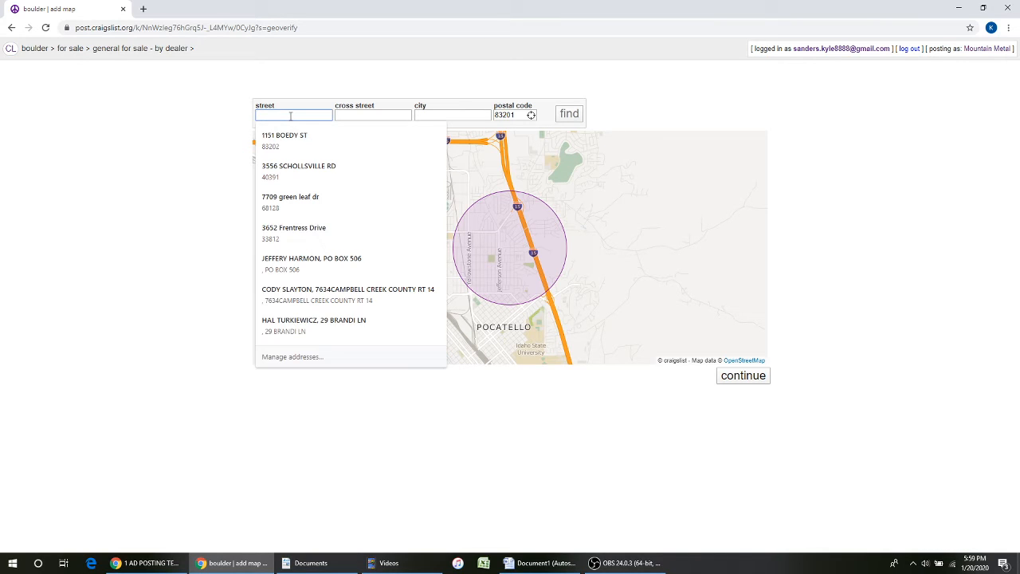
text(123N)
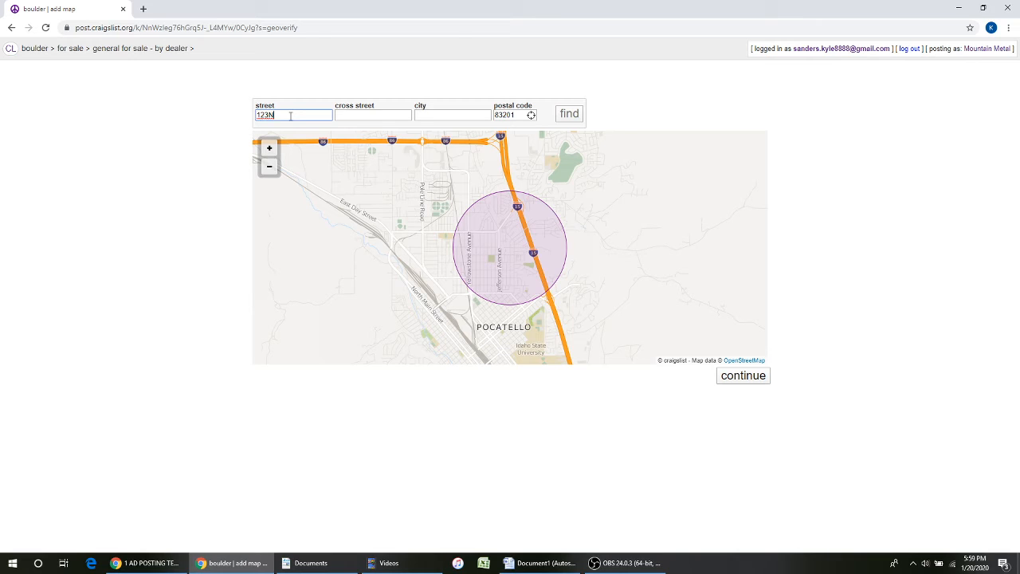
key(BackSpace)
text(MAIN)
click(752, 378)
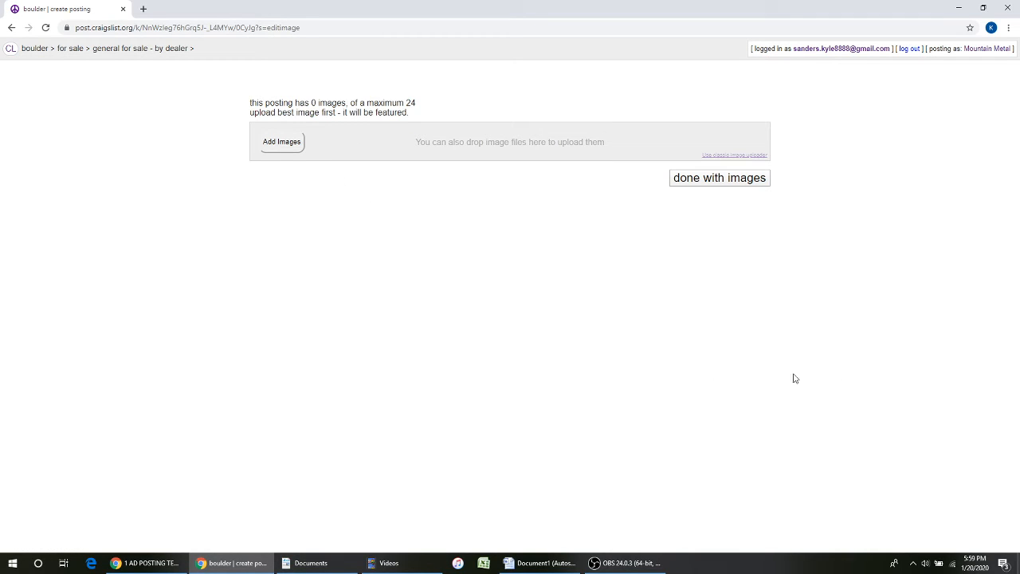
- Open Craigslist's Add Images file picker, then return to the 1 AD POSTING TEMPLATES document
click(270, 150)
click(281, 143)
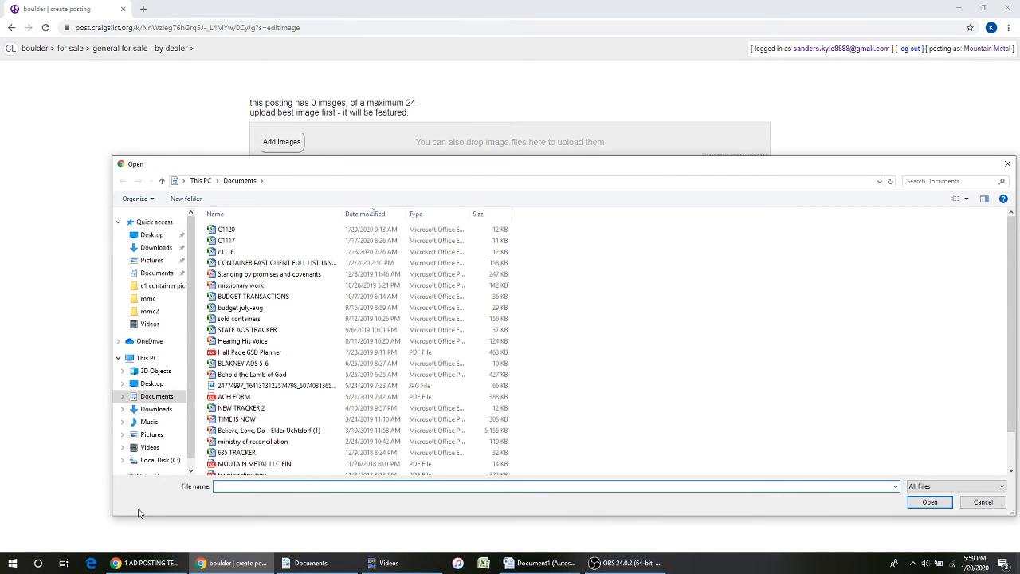
click(145, 563)
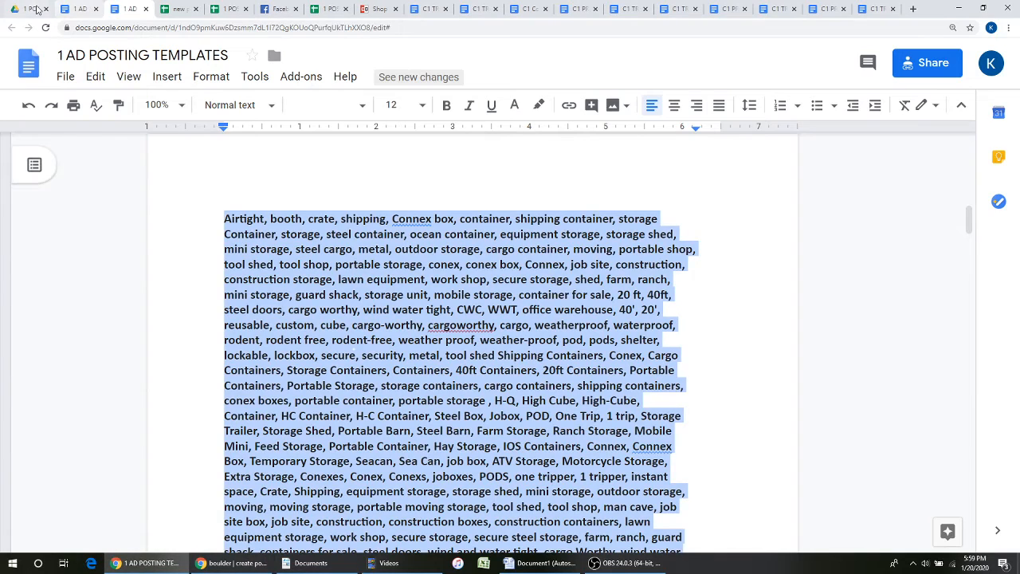
- Open the PICS!! Drive folder and download the whole folder as a zip
click(36, 9)
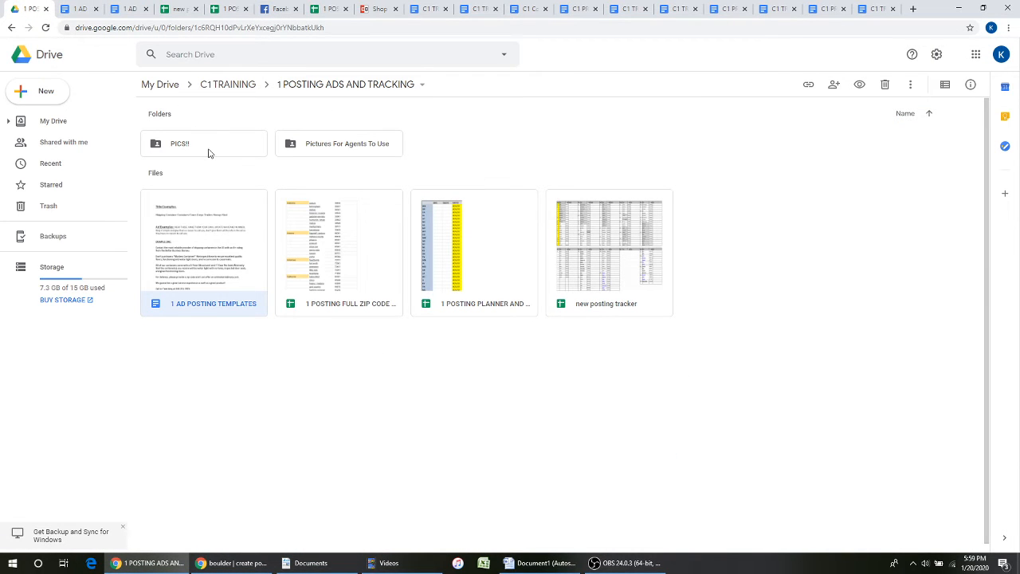
click(209, 150)
double_click(215, 144)
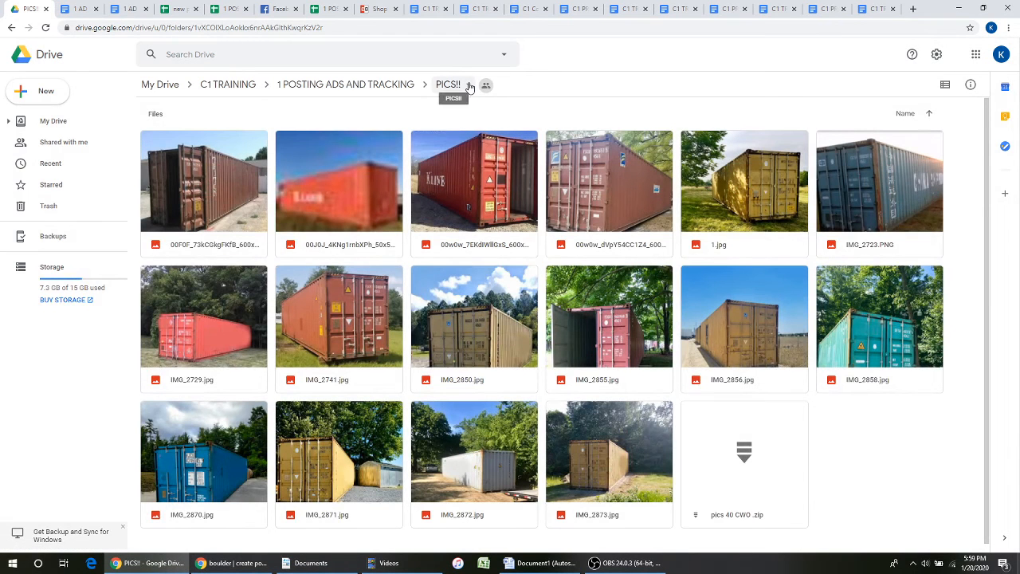
click(469, 87)
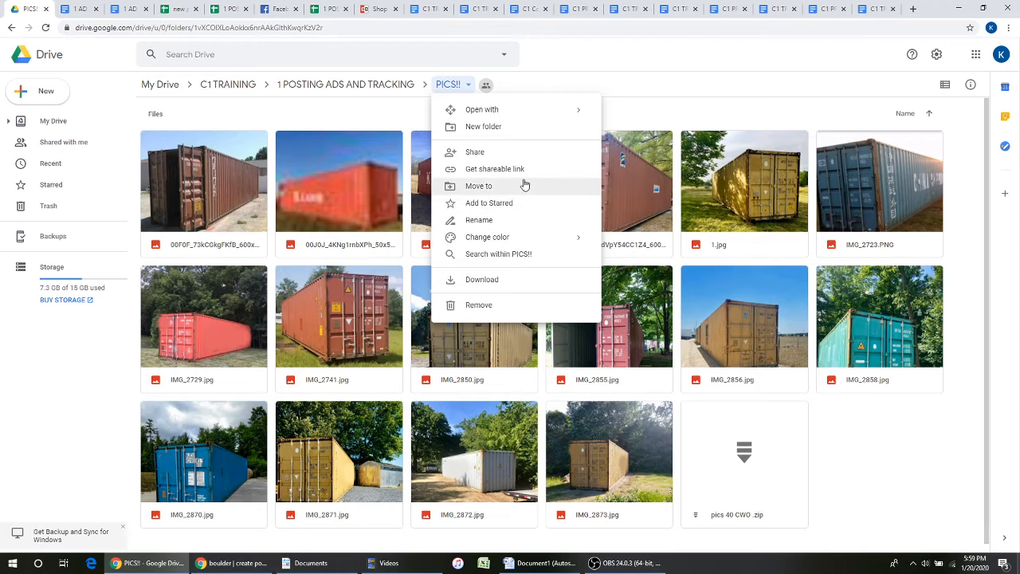
click(482, 280)
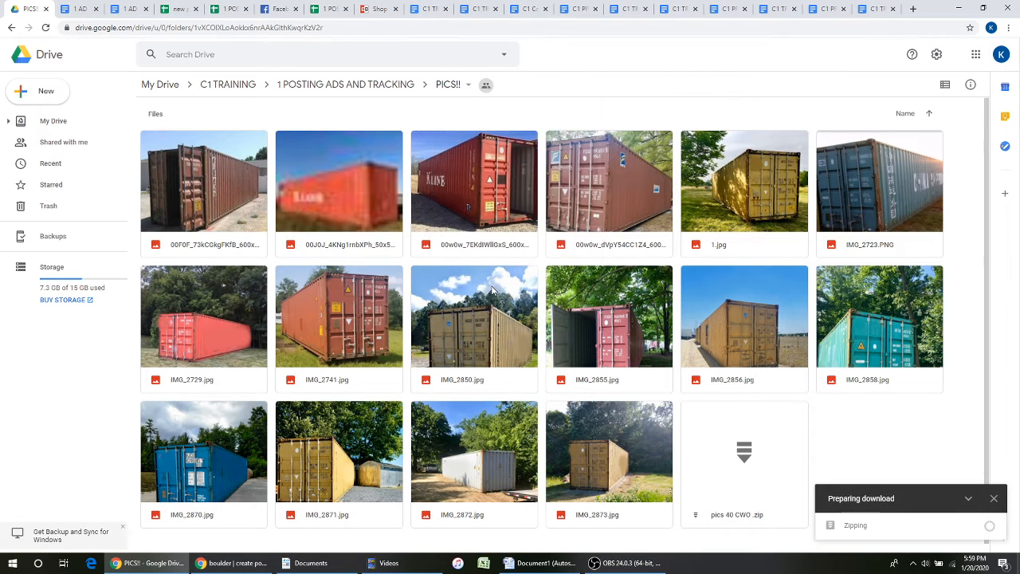
click(337, 568)
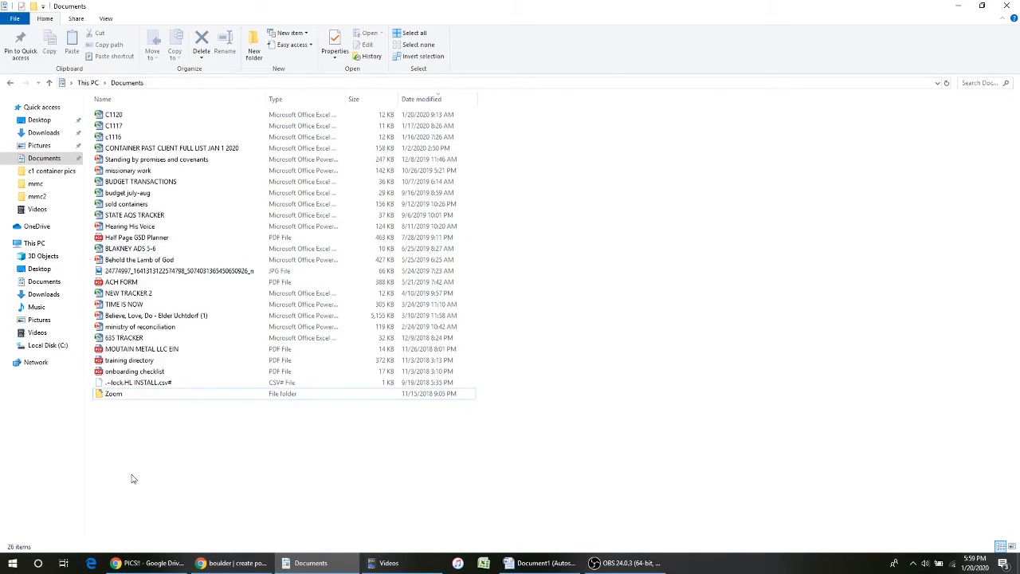
- Look at the container photo folders in File Explorer's Pictures folder, then minimize Explorer
click(38, 562)
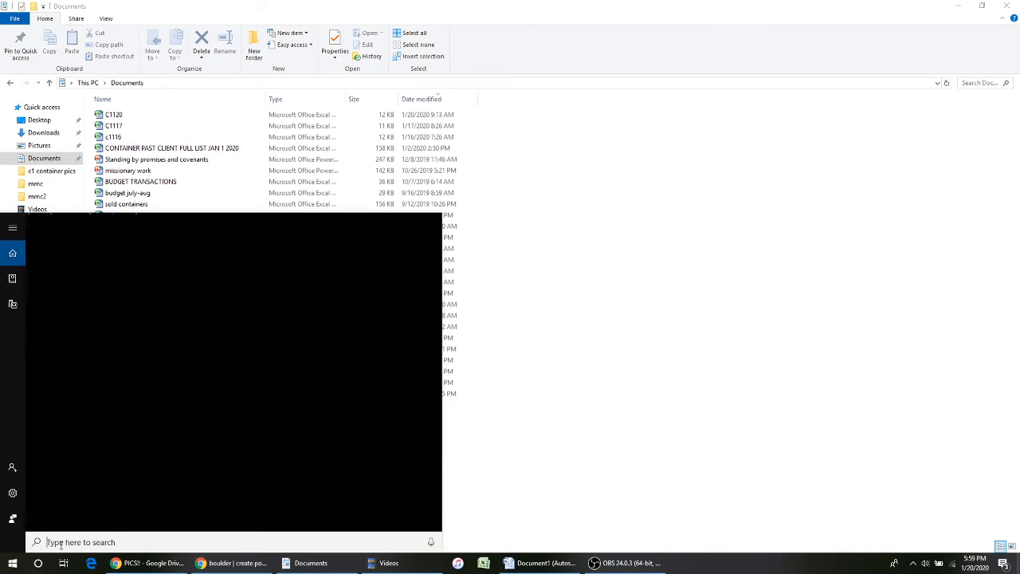
text(PIC)
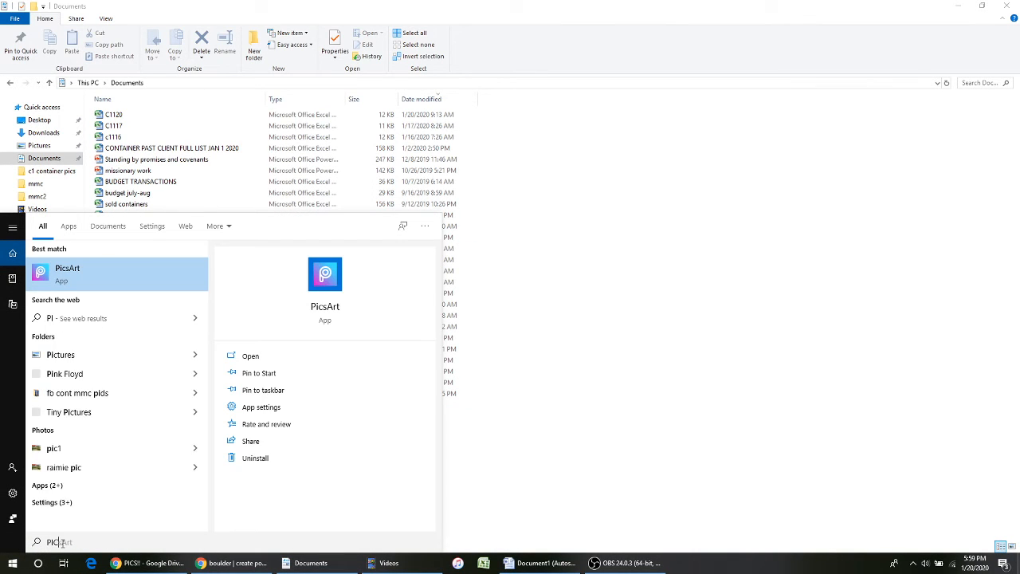
text(TU)
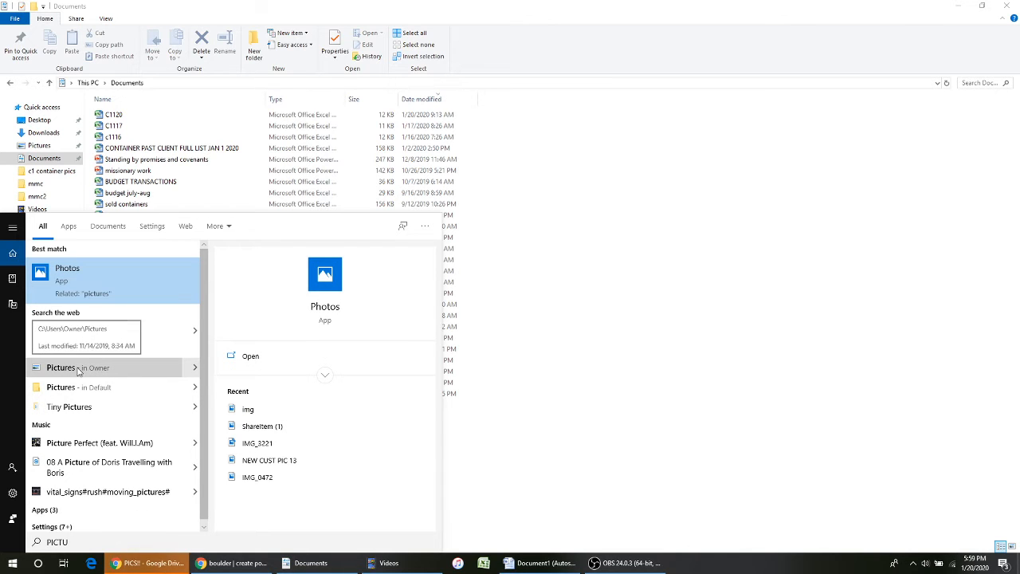
click(635, 405)
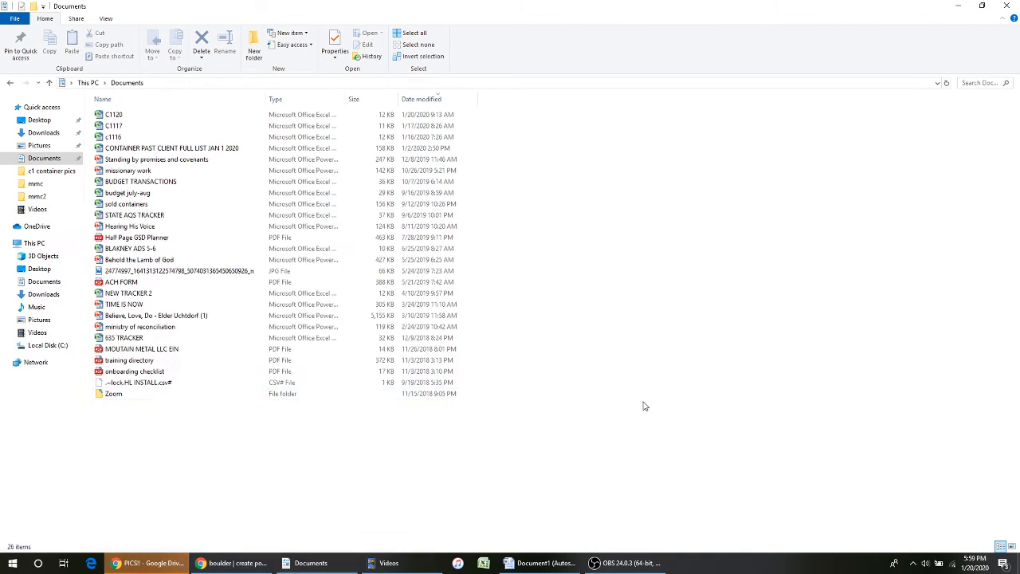
click(37, 146)
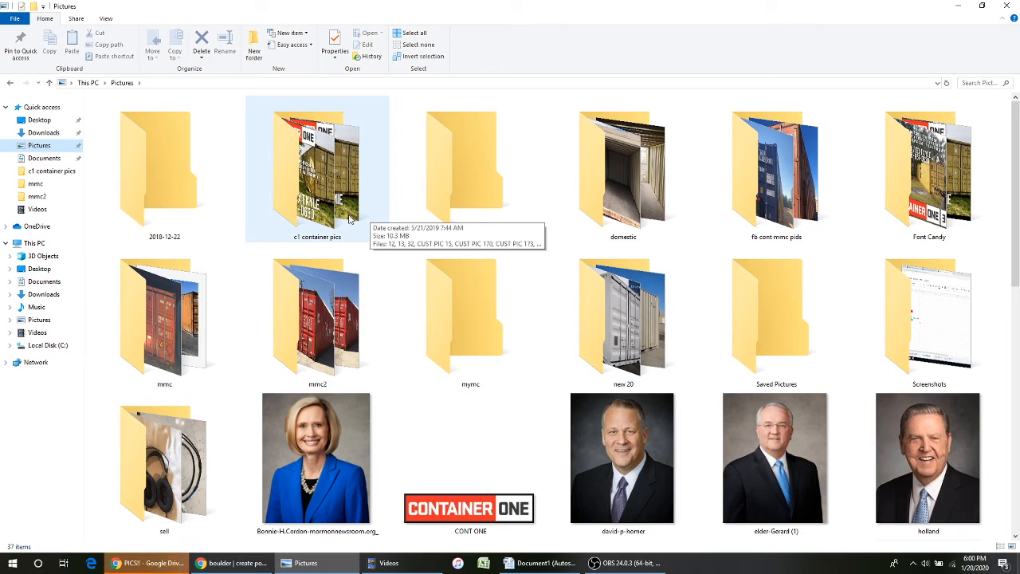
click(958, 7)
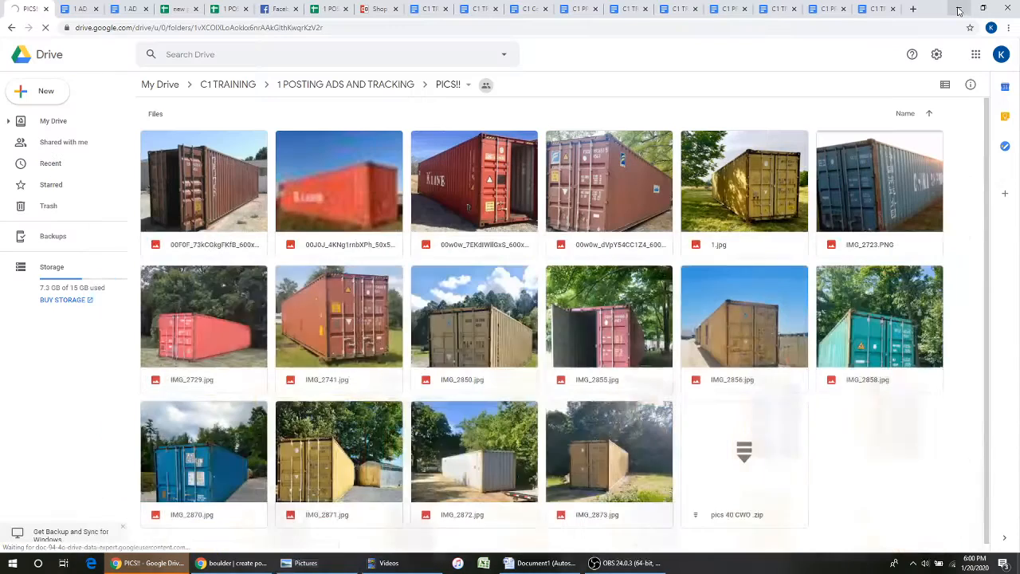
- In the Craigslist picker, select every photo in Pictures > c1 container pics except raimie pic and open them
click(233, 563)
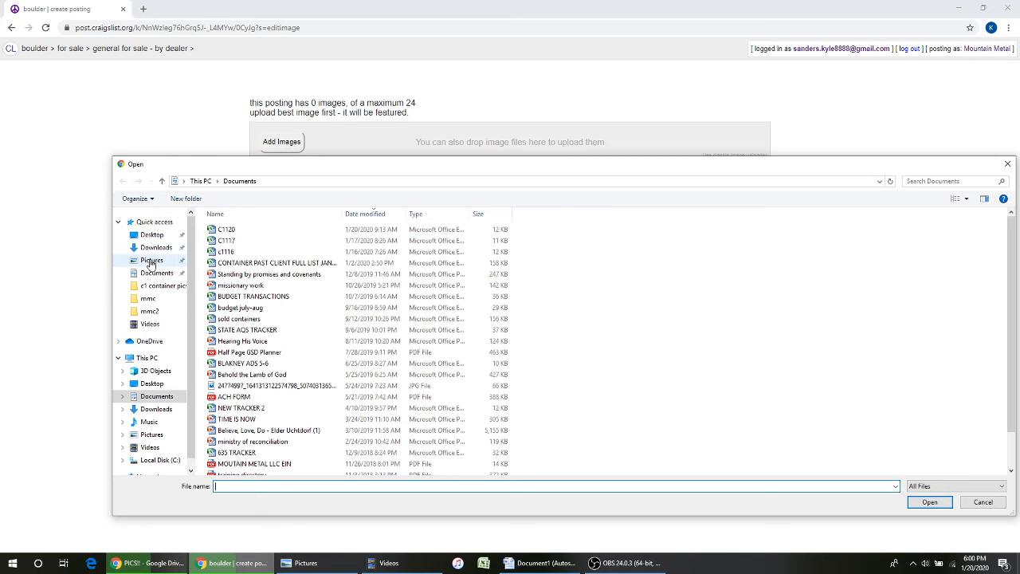
click(148, 260)
double_click(298, 252)
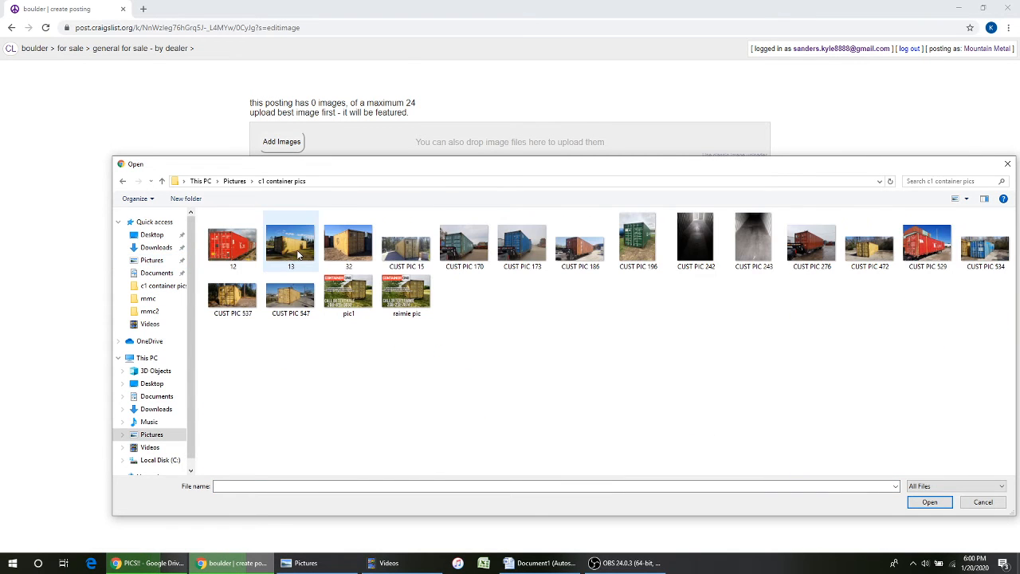
click(246, 250)
key(shift+Down)
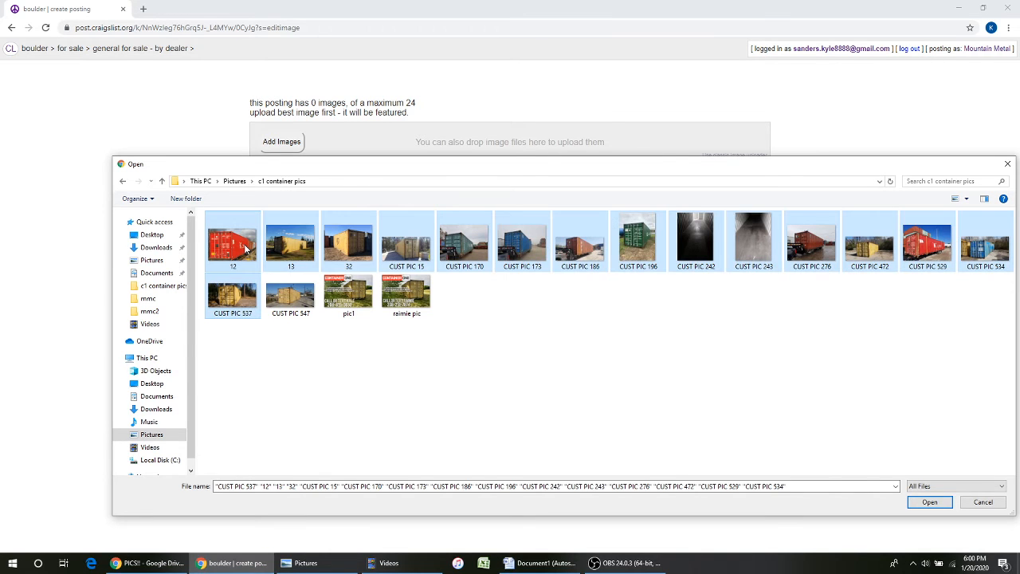
key(shift+Right)
key(shift+Right)
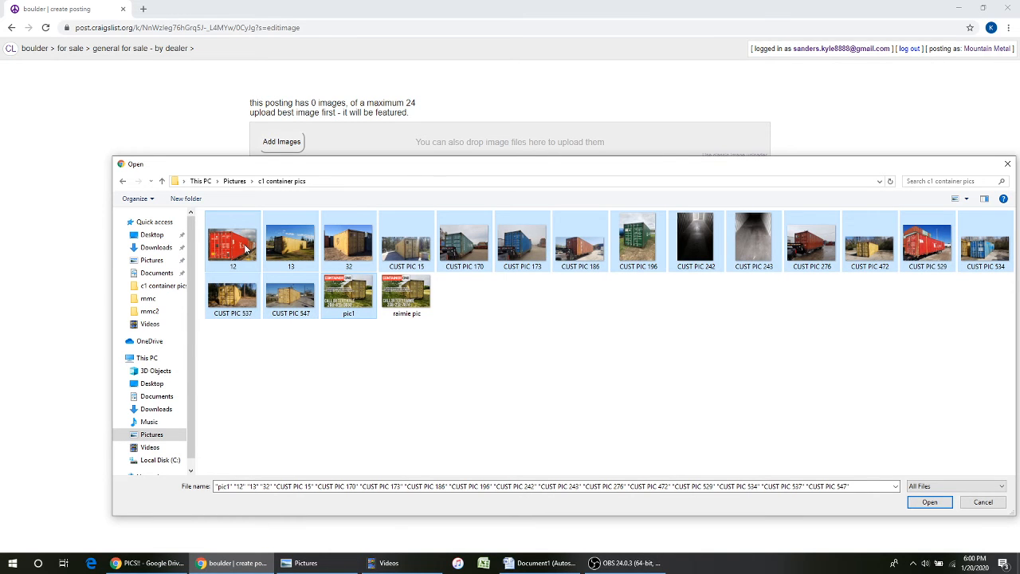
key(Return)
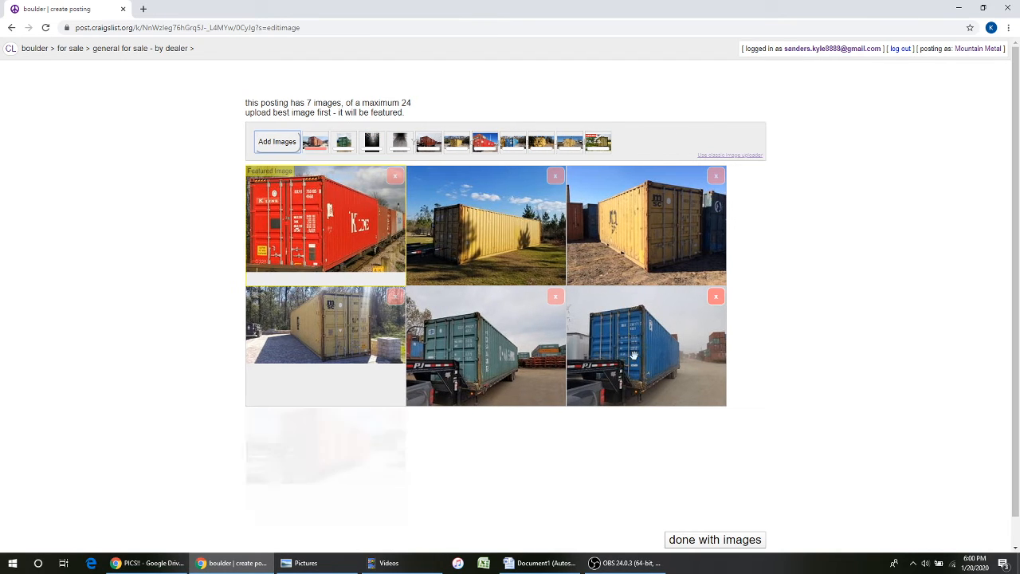
- Wait for all 17 photos to upload and drag the Container One image into the Featured Image slot
scroll(526, 373, down, 1)
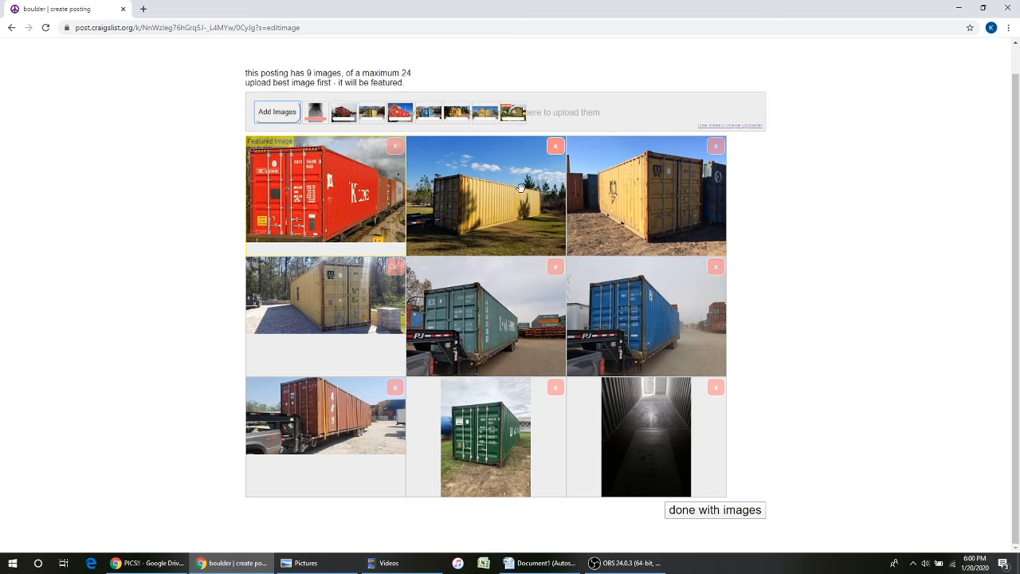
scroll(572, 378, down, 2)
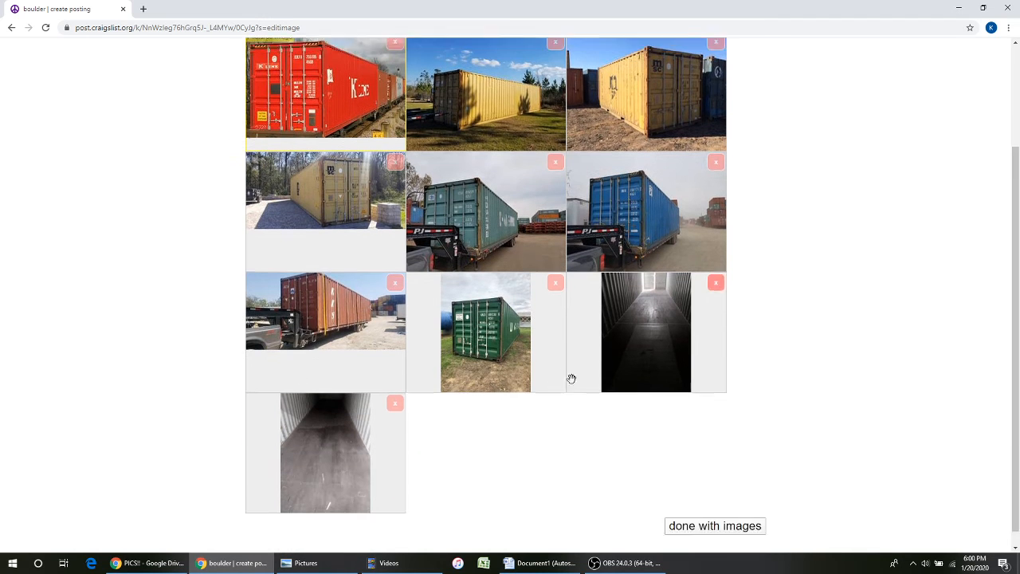
scroll(539, 439, up, 3)
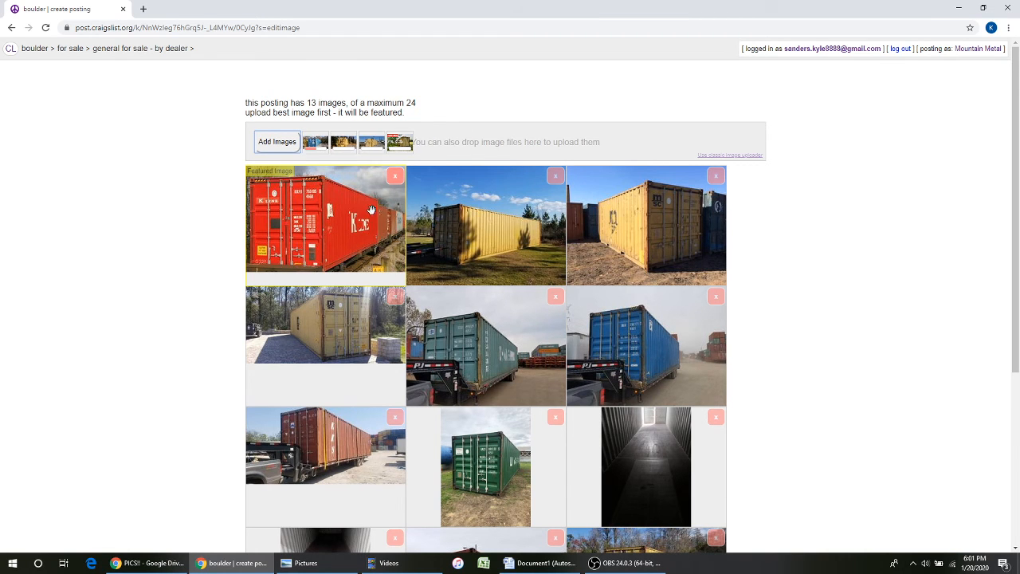
scroll(504, 347, down, 3)
scroll(432, 396, up, 3)
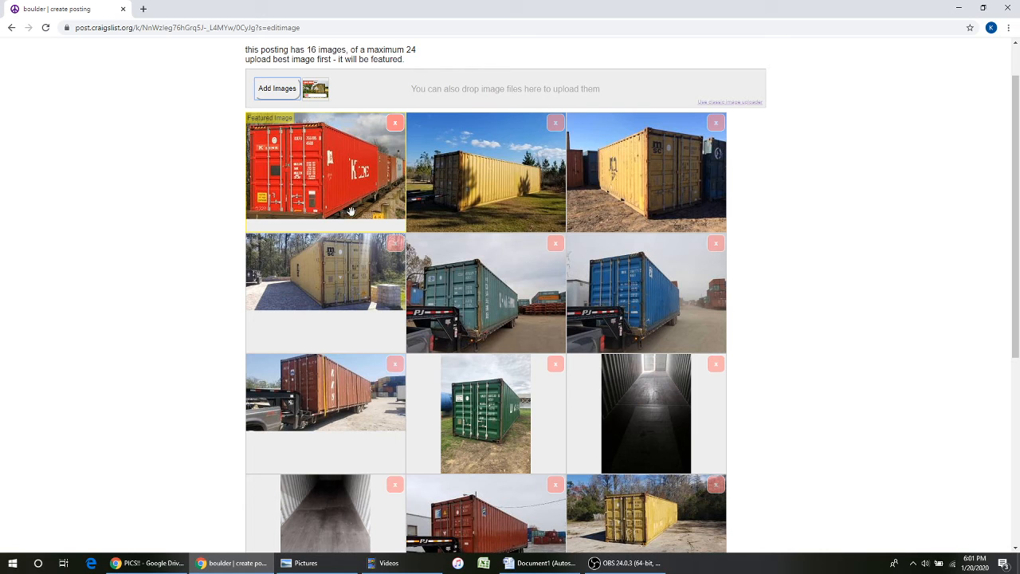
scroll(327, 258, down, 2)
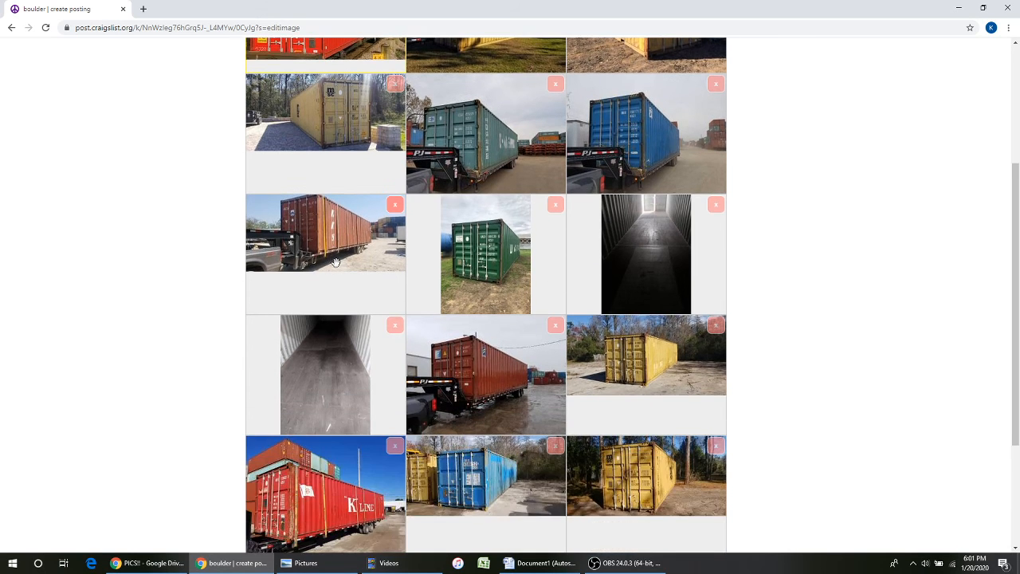
scroll(328, 258, up, 3)
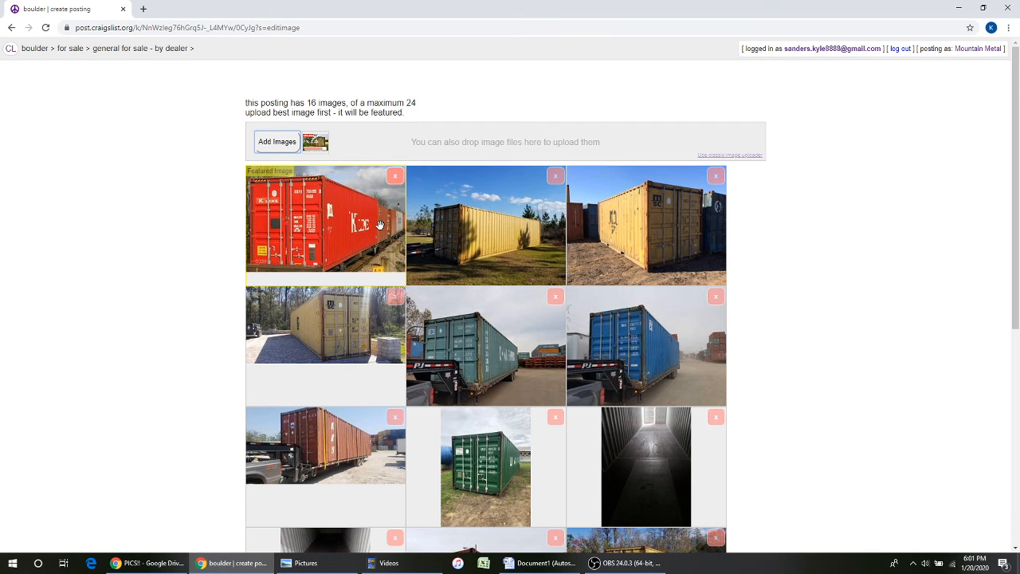
scroll(447, 318, down, 5)
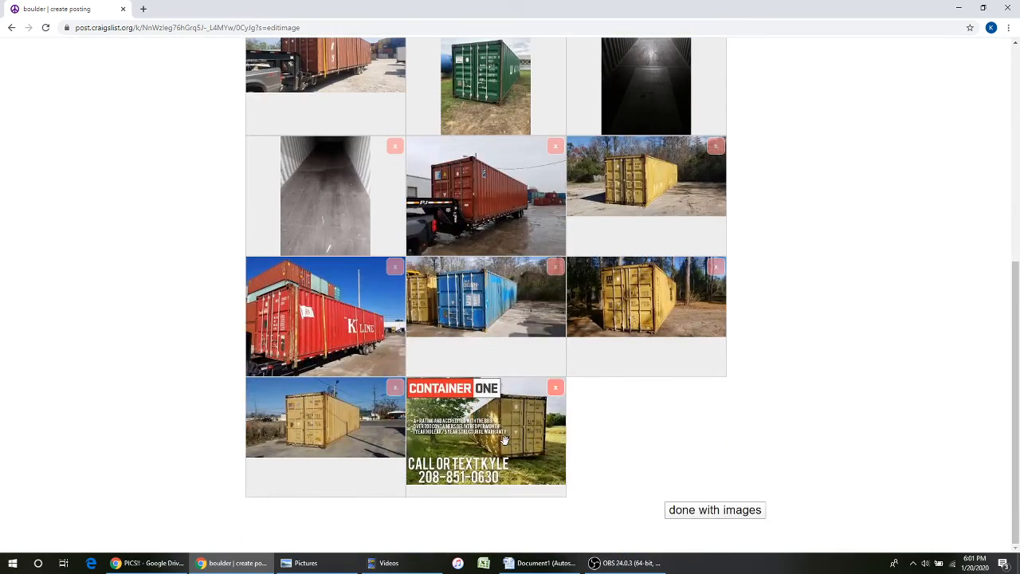
drag(504, 440, 331, 191)
scroll(303, 205, down, 5)
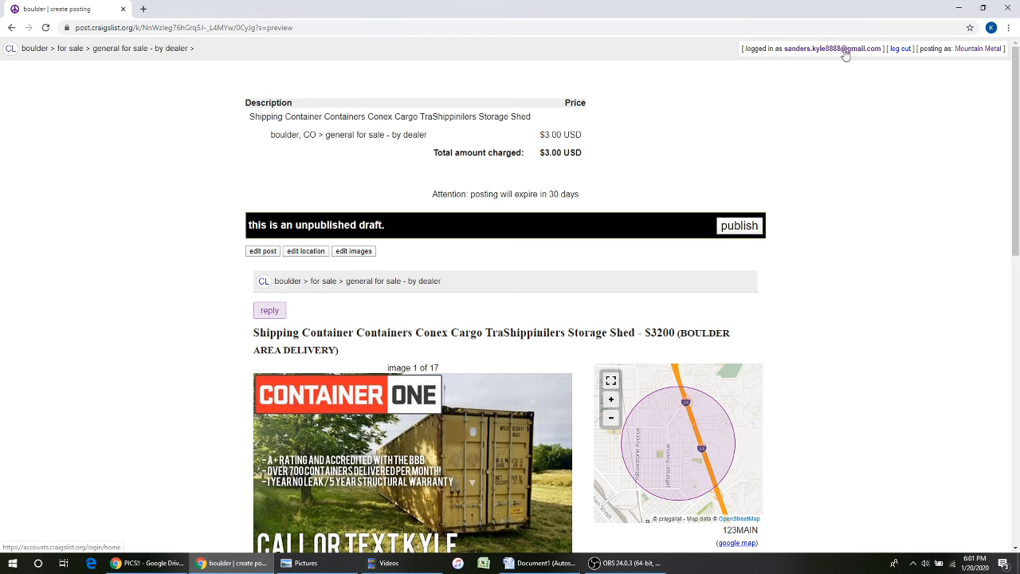
- From the account's postings list, open the live $2450 Delaware Area Delivery container ad
click(844, 50)
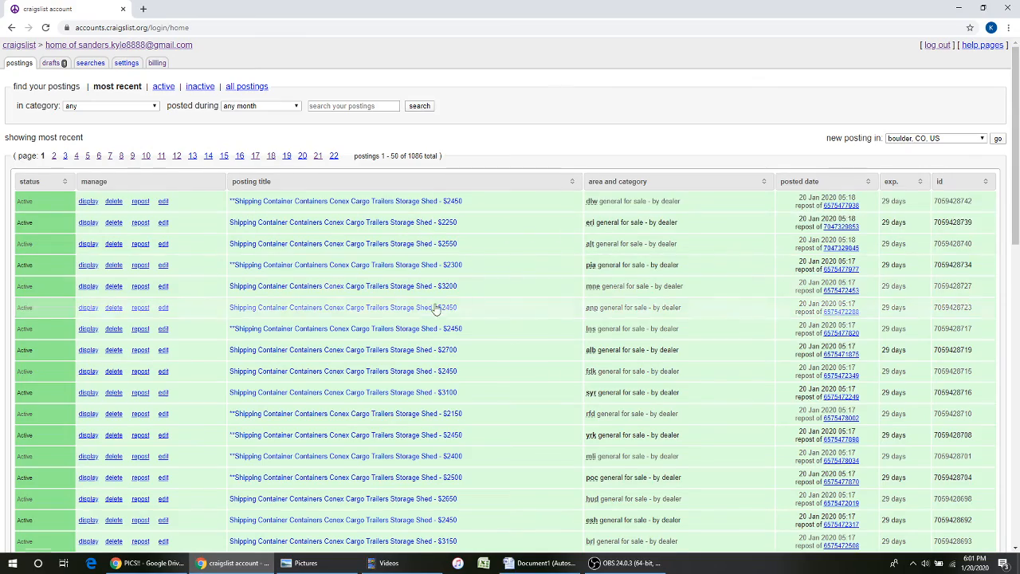
scroll(438, 303, down, 3)
scroll(447, 259, up, 3)
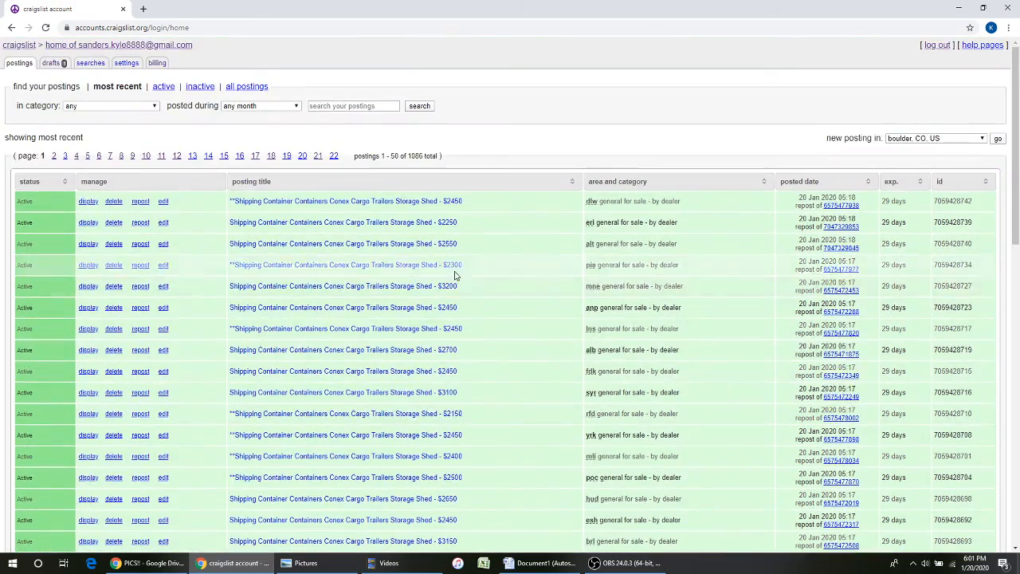
scroll(451, 271, down, 3)
scroll(444, 310, up, 3)
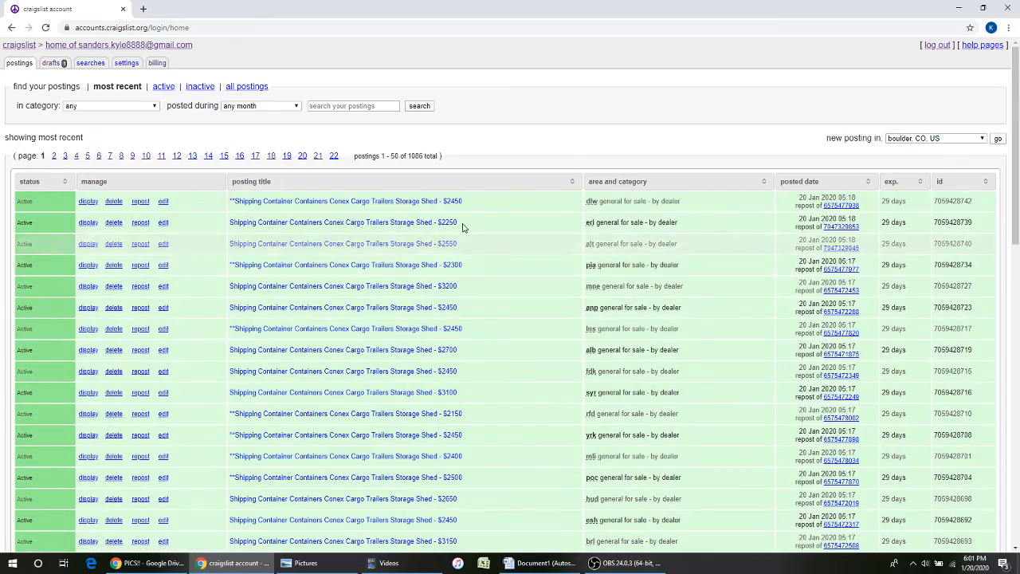
scroll(604, 328, down, 3)
scroll(605, 334, up, 3)
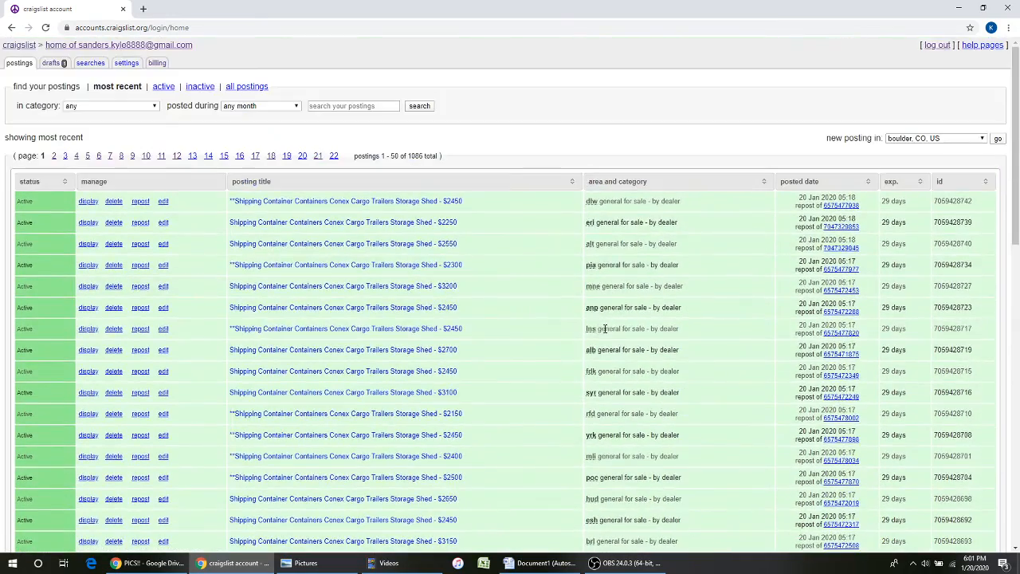
scroll(630, 361, down, 3)
scroll(557, 334, up, 3)
click(449, 201)
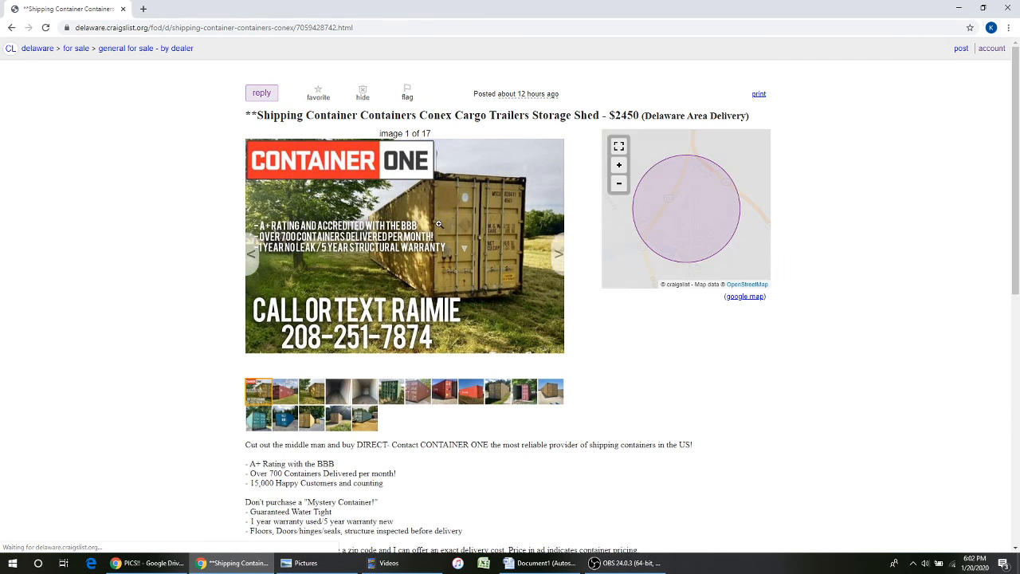
- Select the live $2450 shipping-container listing's URL in the address bar, then switch to OBS
triple_click(350, 27)
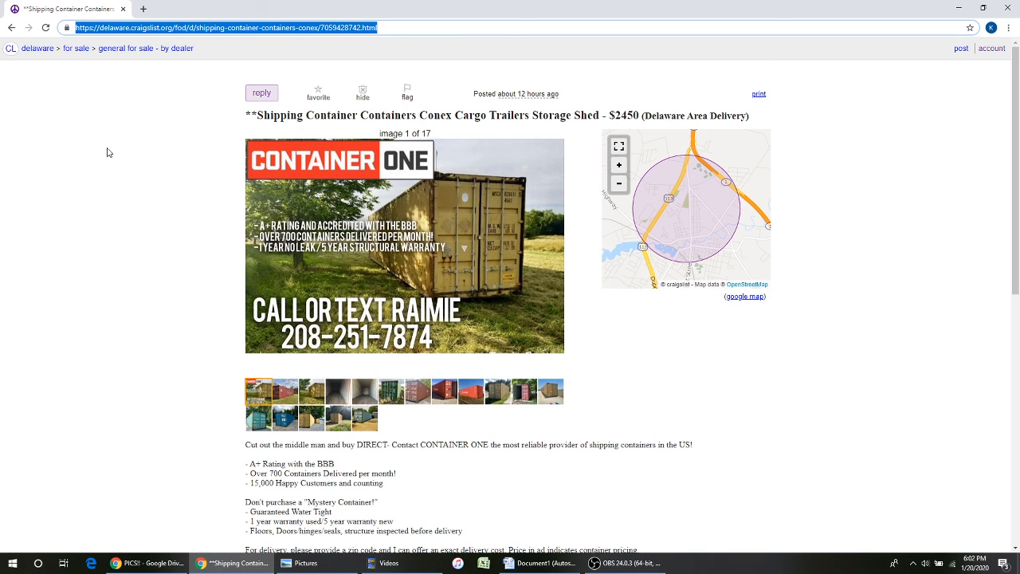
click(625, 562)
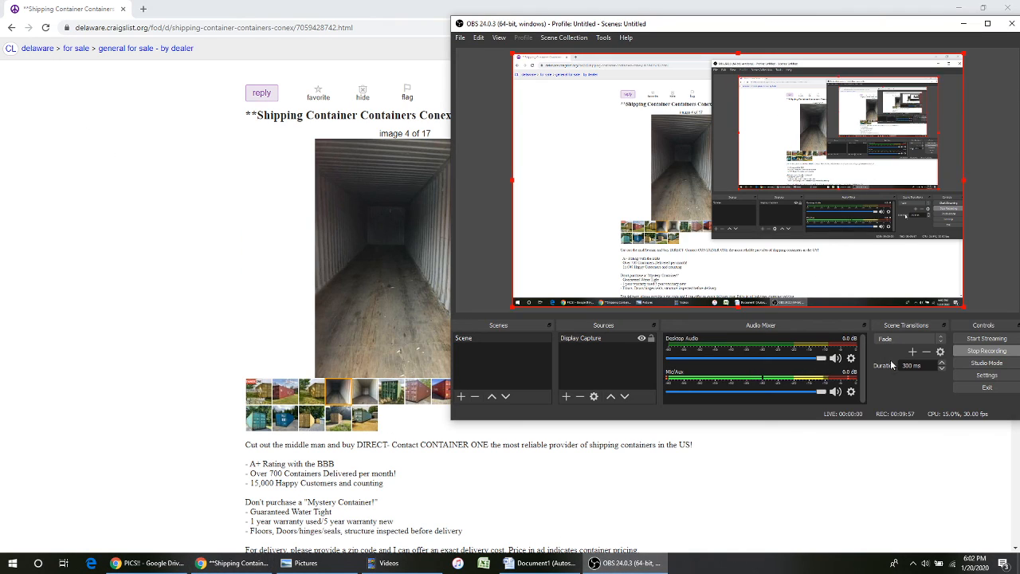